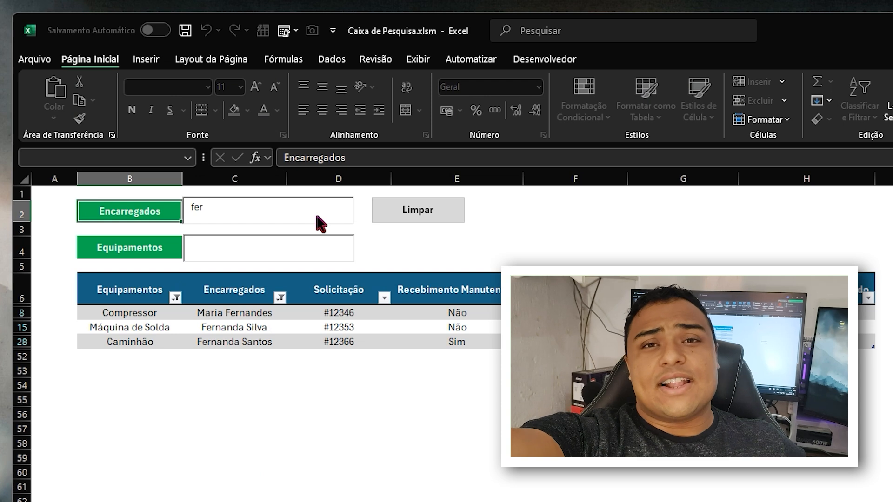
Step: Clear the current search and filter the table by "ca" using the Encarregados search box
click(409, 212)
click(284, 211)
text(ca)
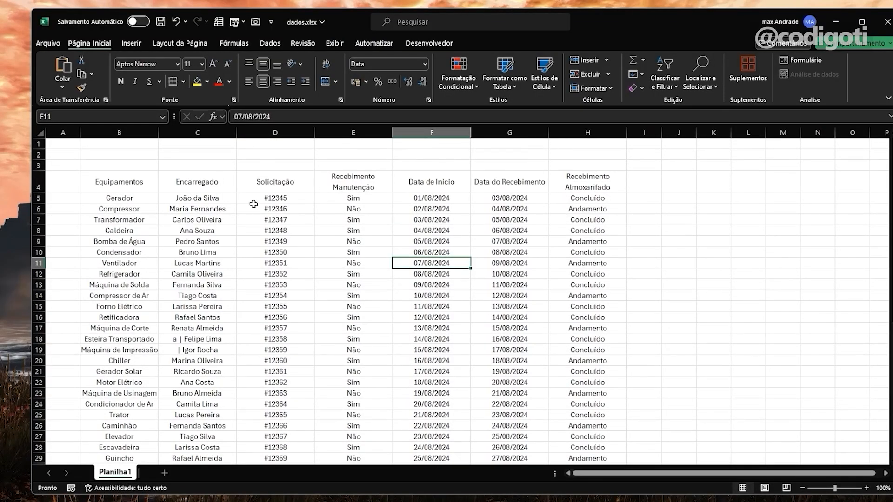
Step: Rename the header in cell C4 to "Encarregados"
click(215, 181)
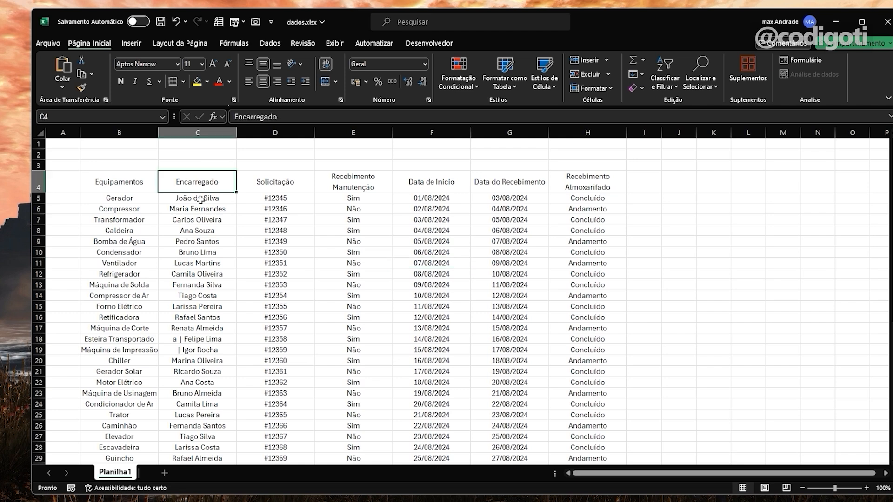
double_click(216, 181)
text(s)
click(214, 229)
click(216, 187)
Step: Format the data range B4:H49 as a table with headers, using the medium style with a blue header and grey banded rows
click(120, 221)
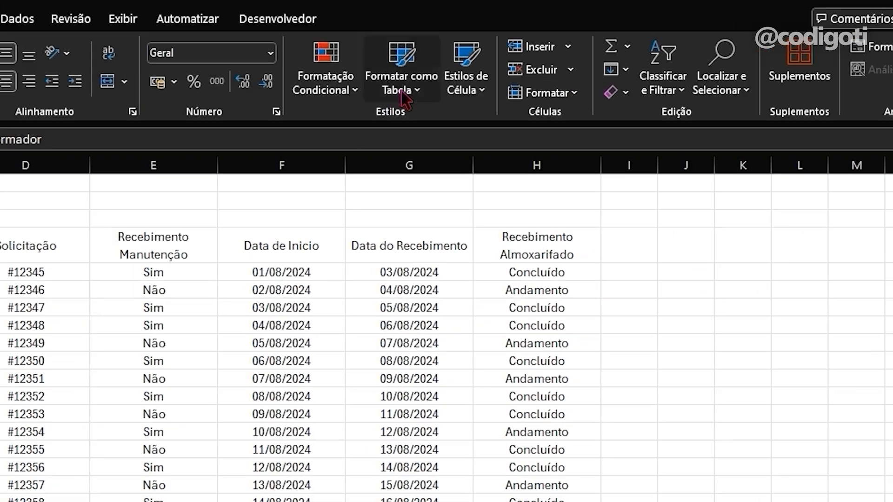
click(504, 74)
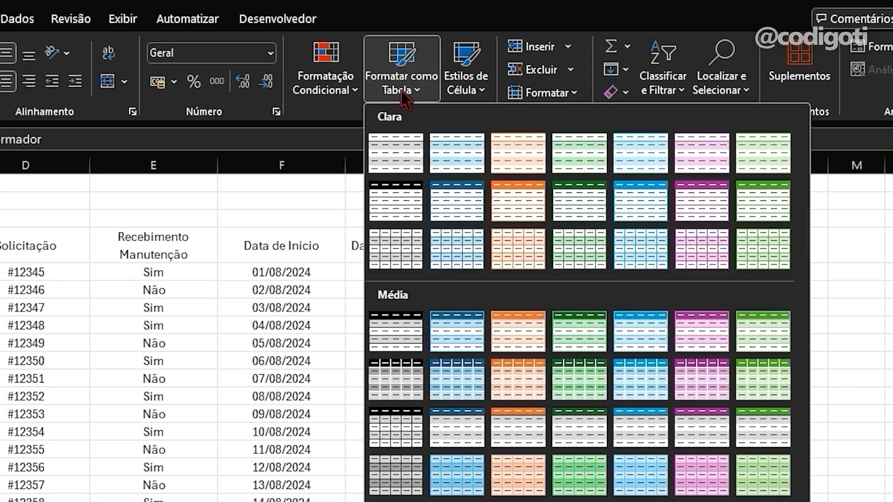
click(461, 434)
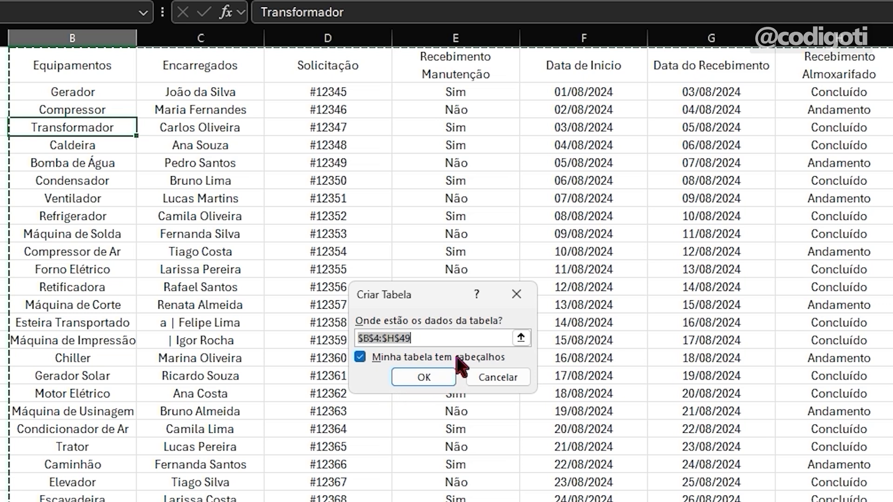
click(423, 377)
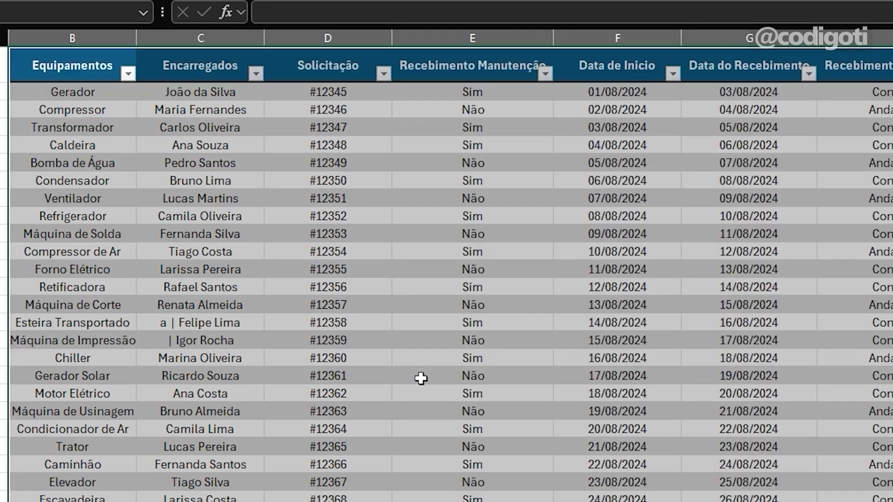
Step: Display the filter options of the Equipamentos column
scroll(285, 361, up, 1)
click(202, 210)
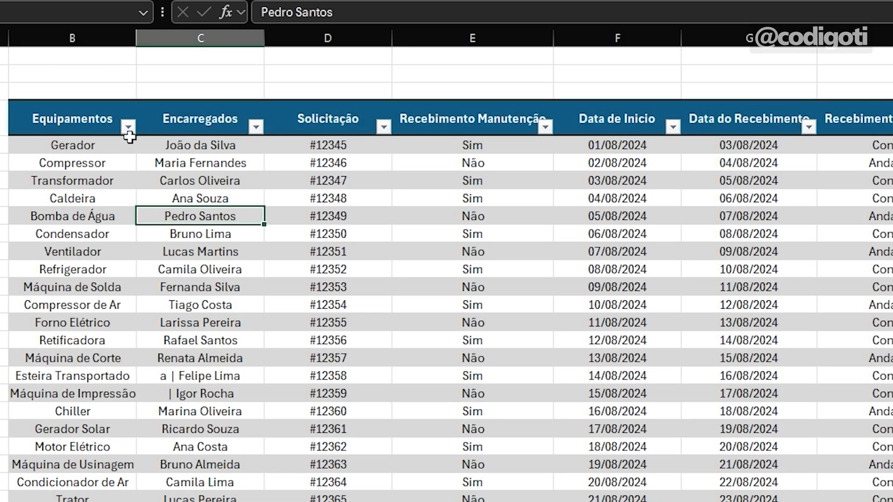
click(128, 127)
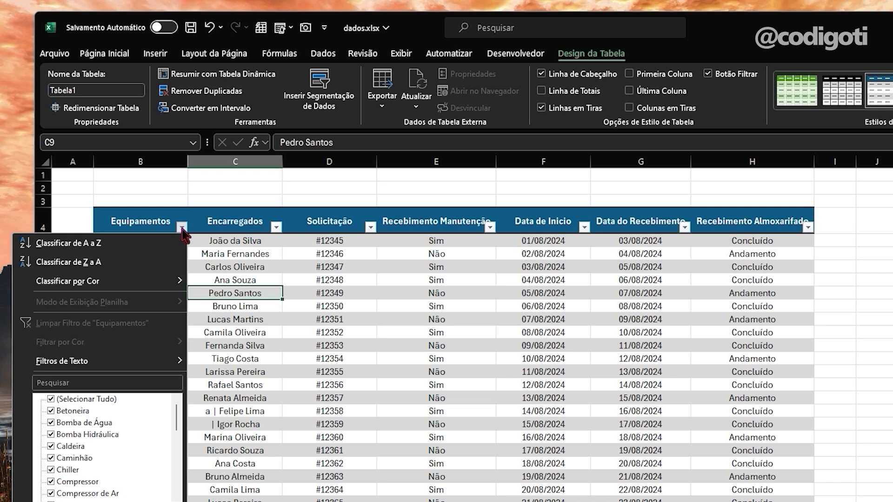
Step: Make row 2 taller and enter the label "Encarregados" in cell B2
click(172, 187)
drag(43, 194, 43, 200)
text(Encarregados)
key(ctrl+Return)
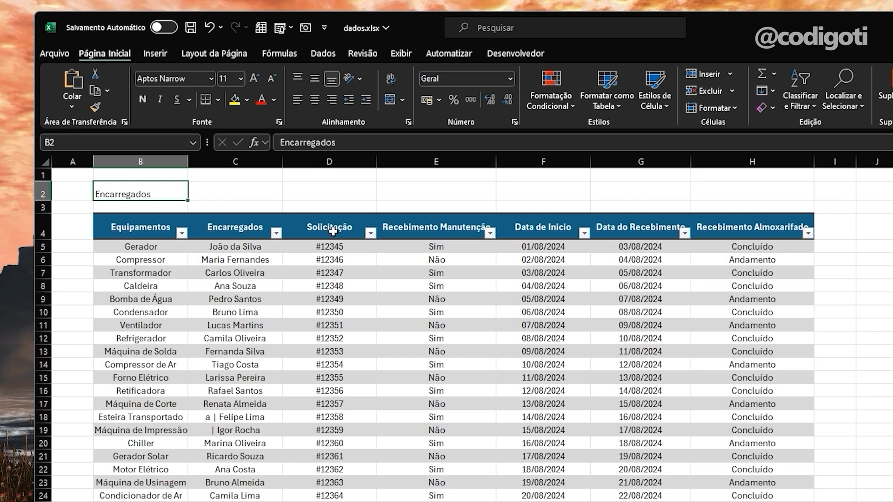
Step: Format the B2 label as centred horizontally and vertically, with a green fill and bold white text
click(318, 102)
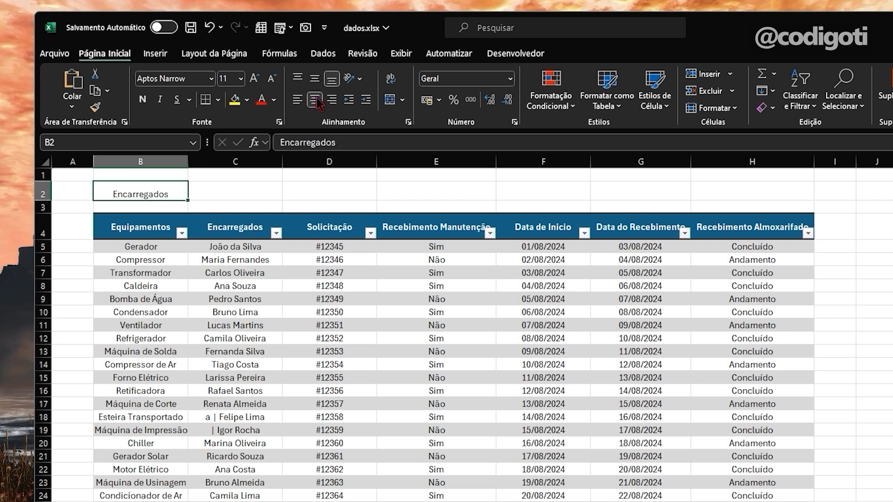
click(319, 82)
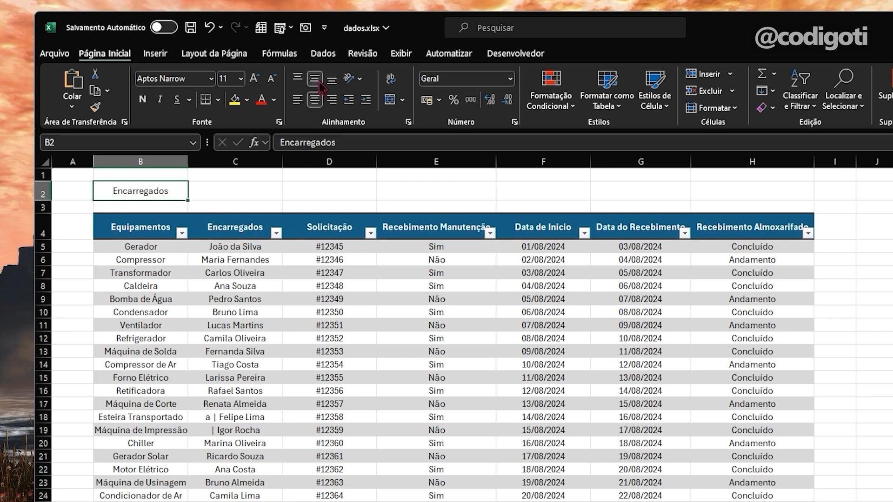
click(247, 100)
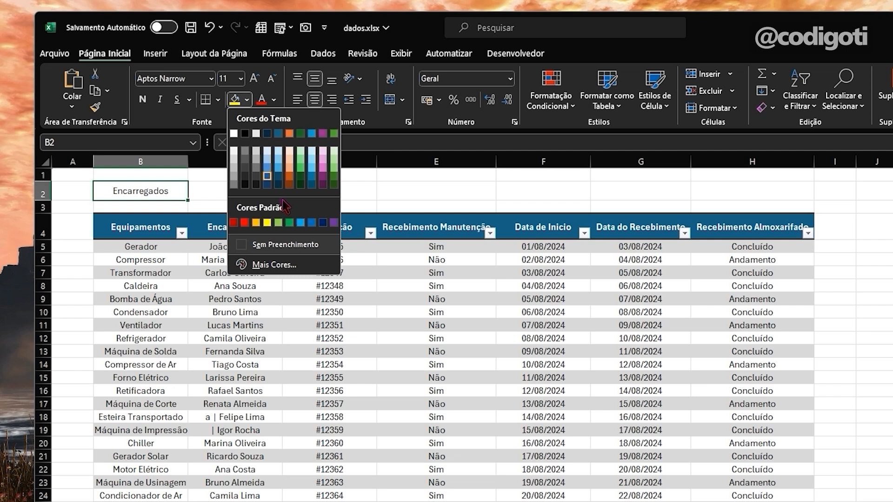
click(288, 224)
click(273, 100)
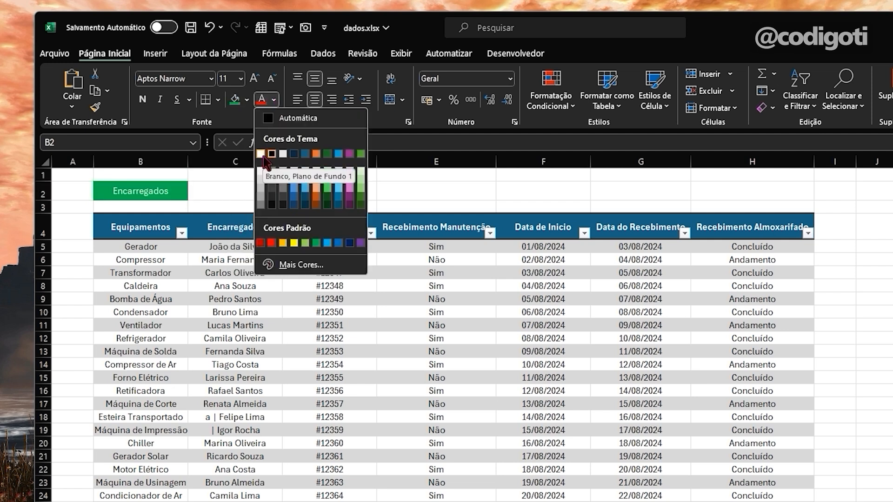
click(262, 154)
click(143, 100)
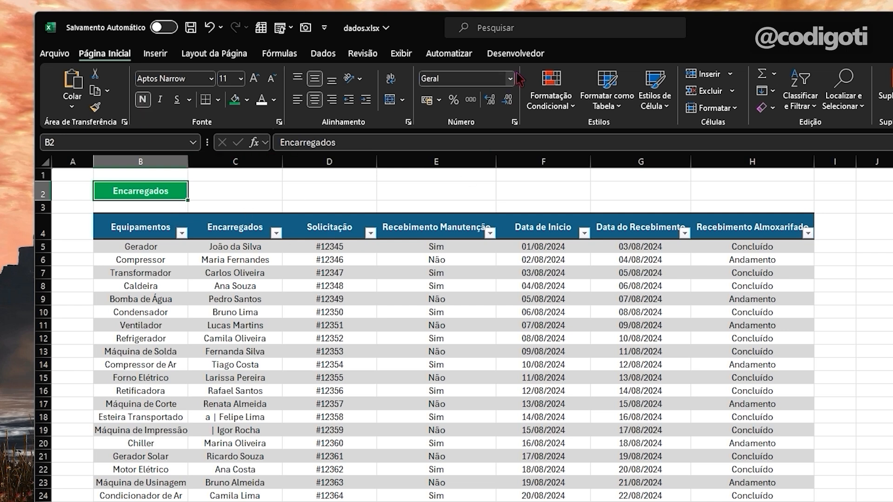
Step: Check in the ribbon customization options that the Desenvolvedor tab is enabled
click(522, 55)
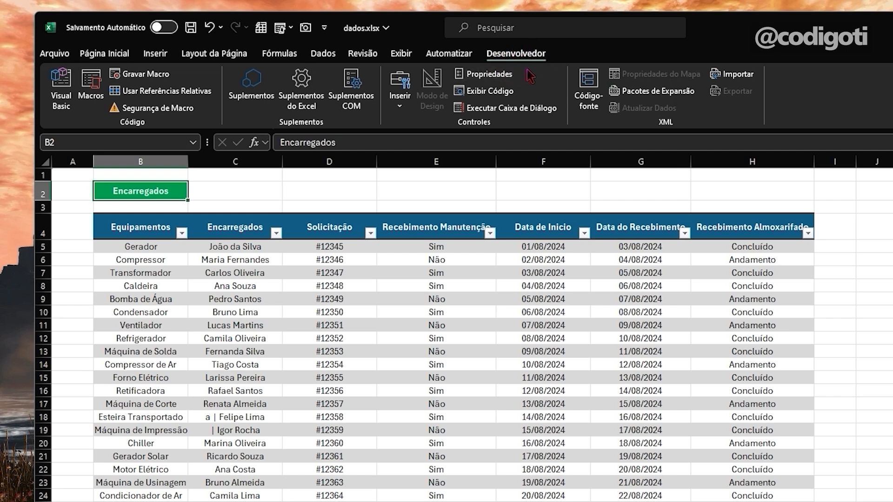
click(55, 55)
click(115, 412)
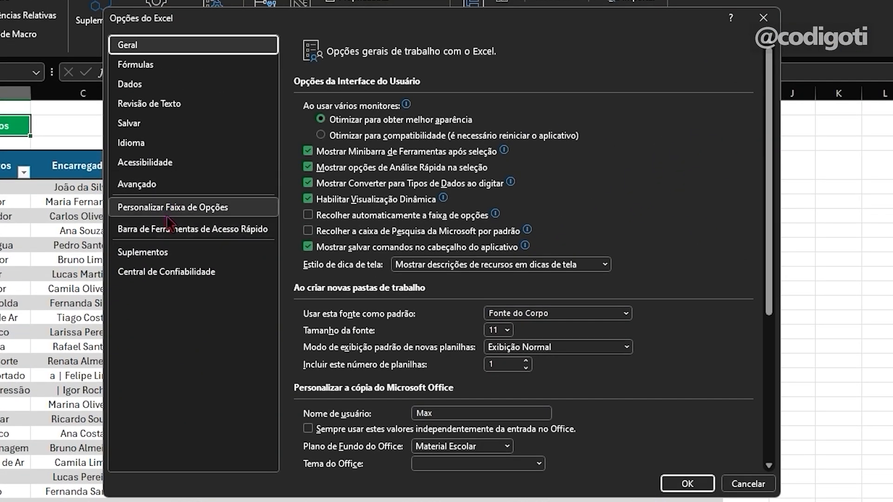
click(167, 213)
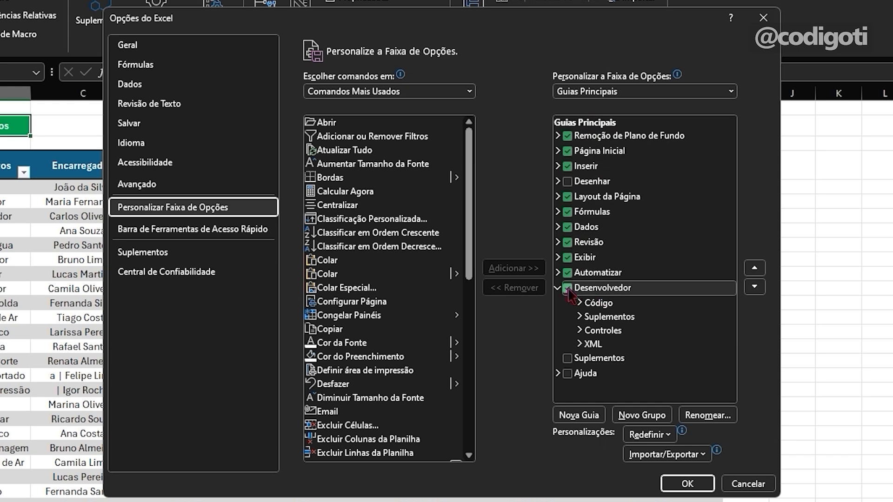
click(685, 483)
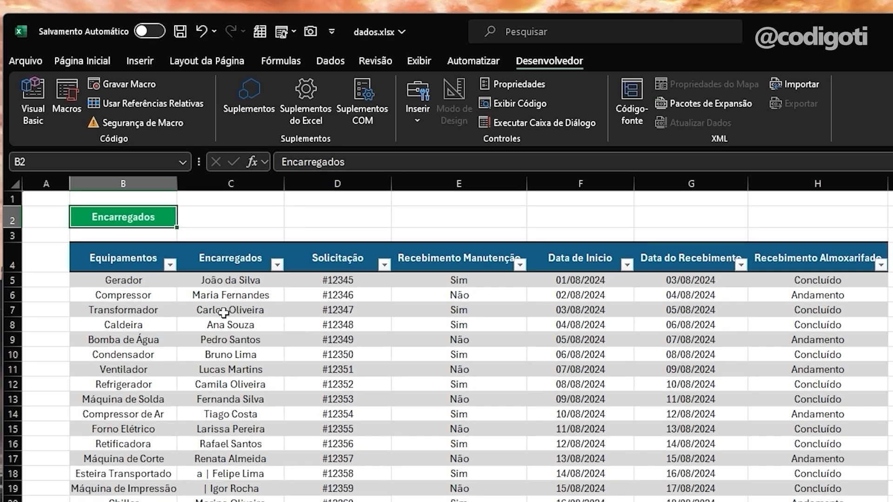
Step: Rename the table as "tabelaDados"
click(75, 442)
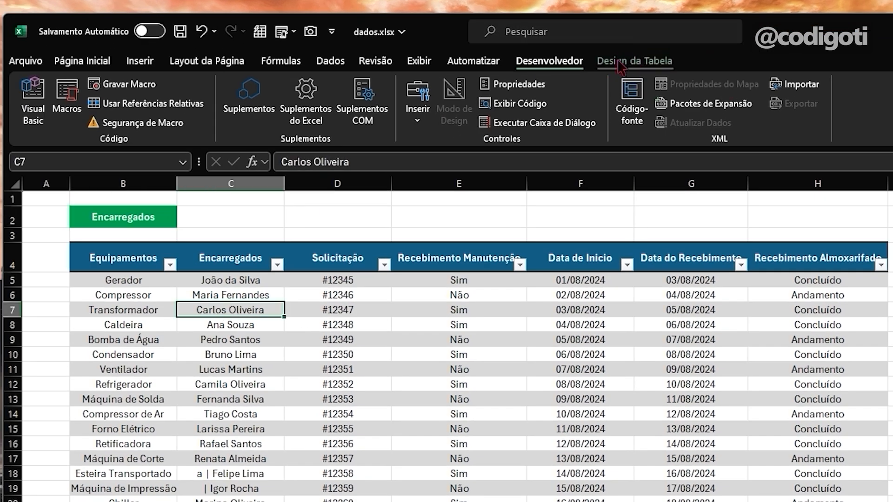
click(642, 67)
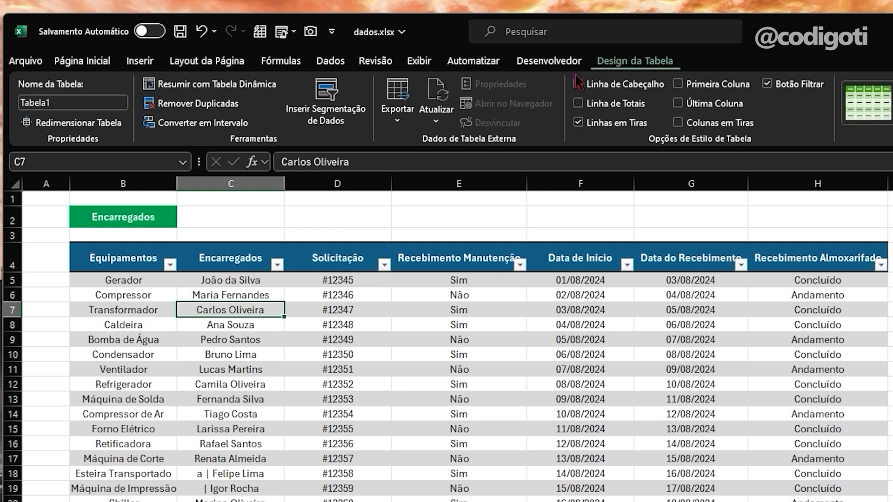
click(59, 101)
key(BackSpace)
text(tabelaDados)
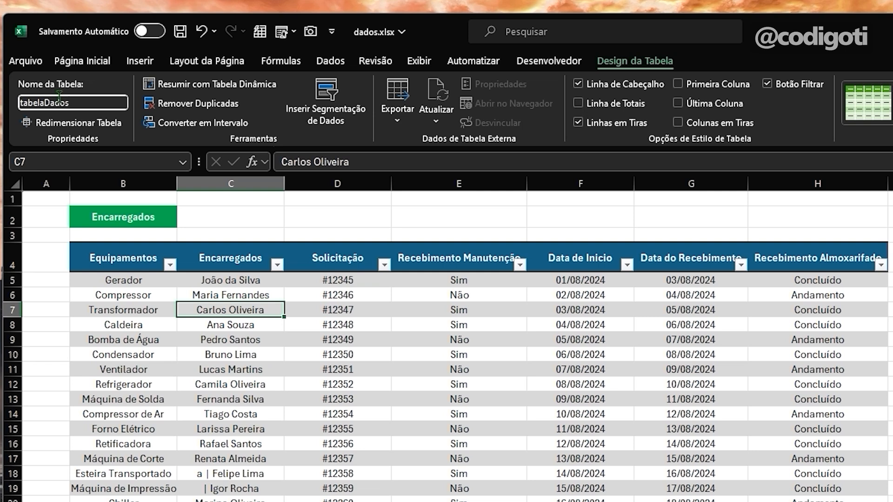
key(Return)
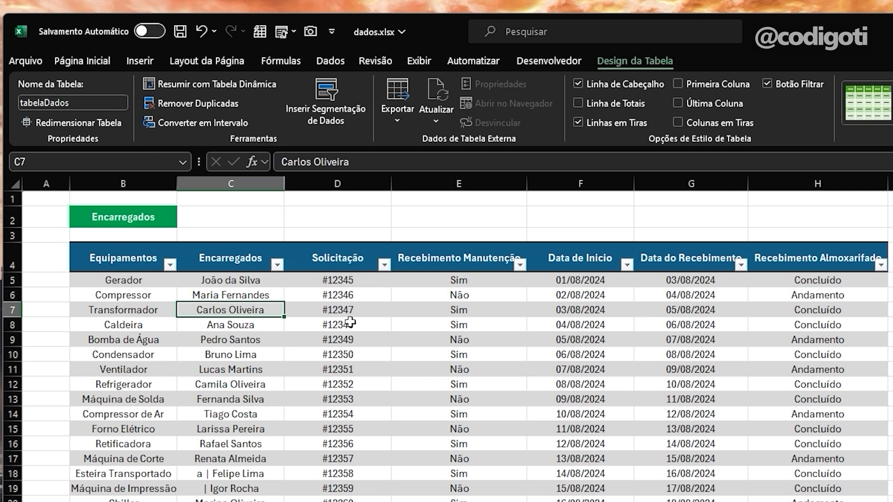
Step: Insert an ActiveX text box above the table, spanning columns D to E over rows 2 and 3
click(552, 65)
click(415, 117)
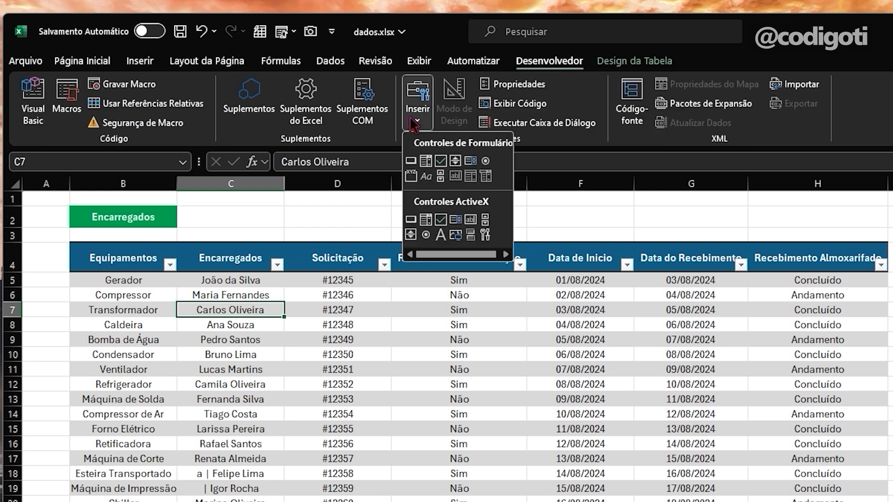
click(471, 226)
mouse_move(350, 213)
mouse_down()
mouse_move(397, 279)
mouse_move(529, 259)
mouse_move(528, 243)
mouse_up()
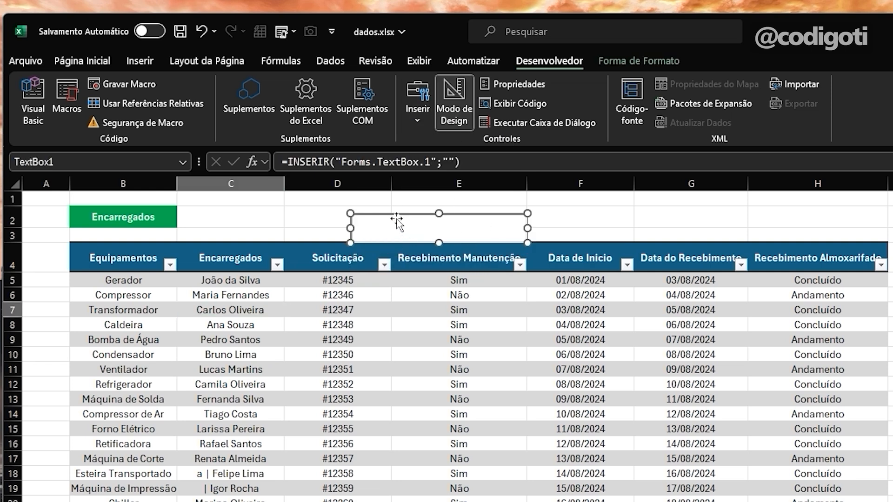
Step: Leave design mode and test the text box by entering "wew"
click(445, 110)
click(458, 235)
text(wew)
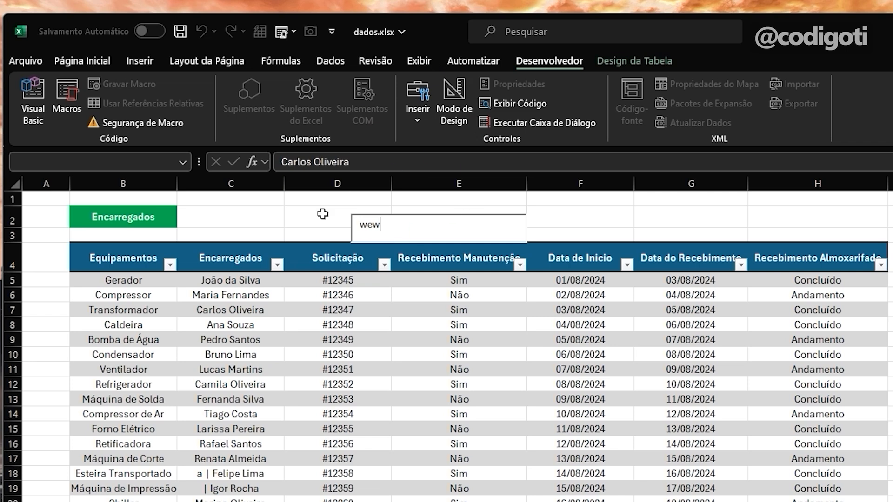
Step: Return to design mode and set the text box's LinkedCell property to C2
click(463, 116)
click(475, 216)
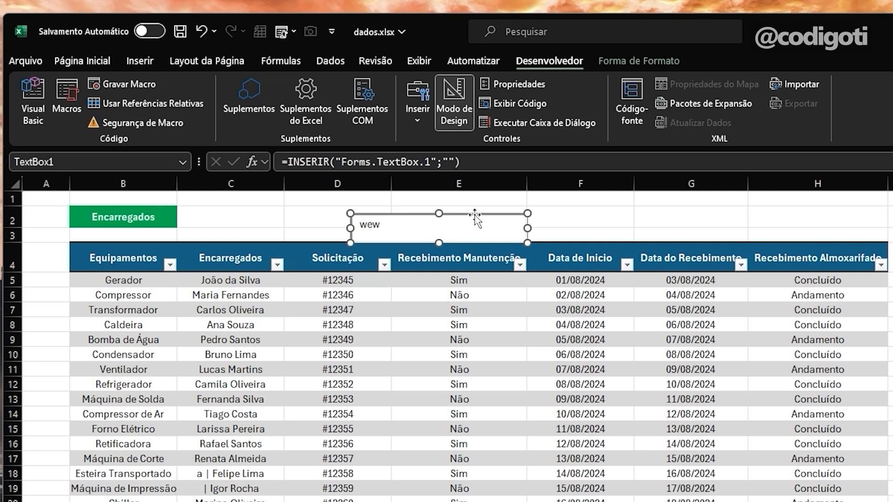
click(519, 85)
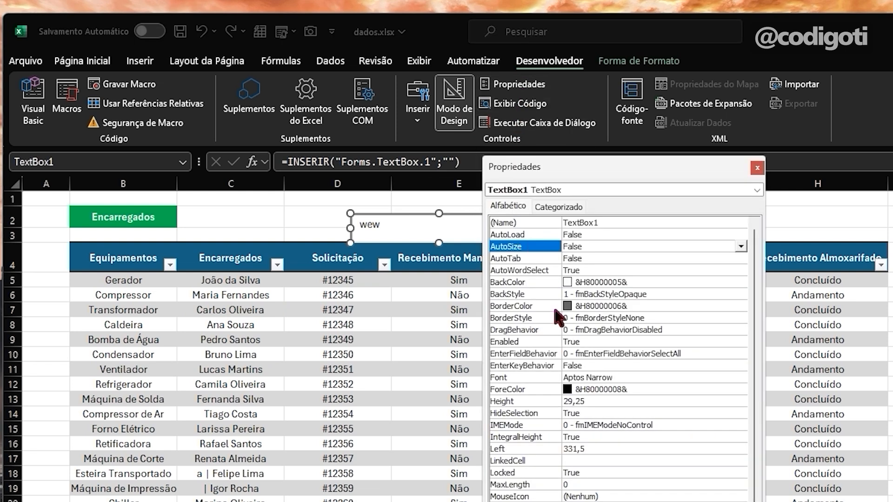
click(590, 460)
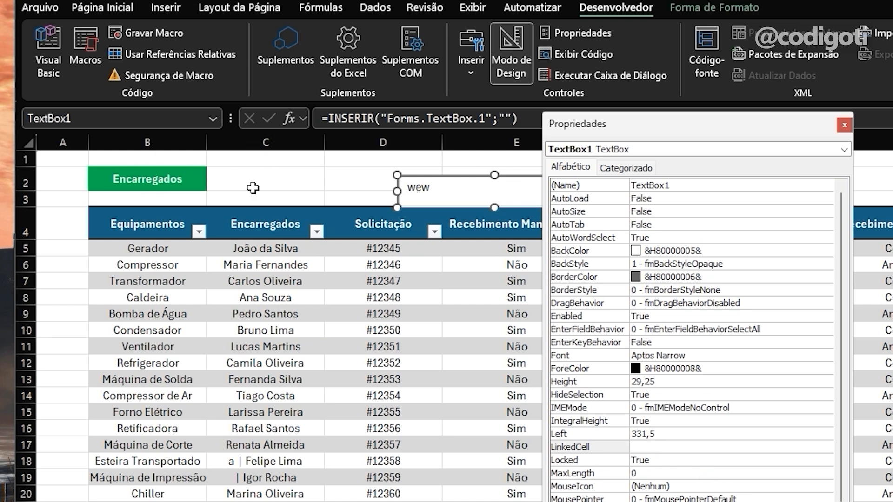
click(685, 448)
text(c2)
key(Return)
click(844, 124)
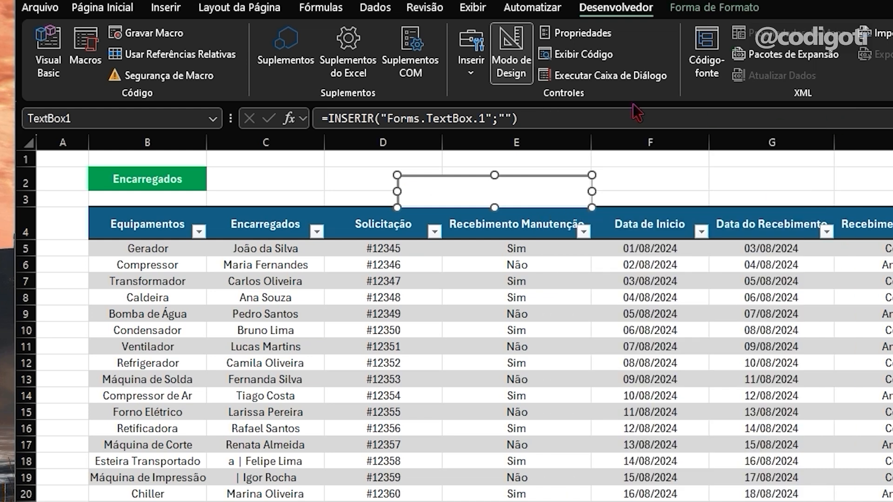
Step: Leave design mode, test the cell link by entering "wwe" in the text box, and clear the text
click(520, 50)
click(452, 193)
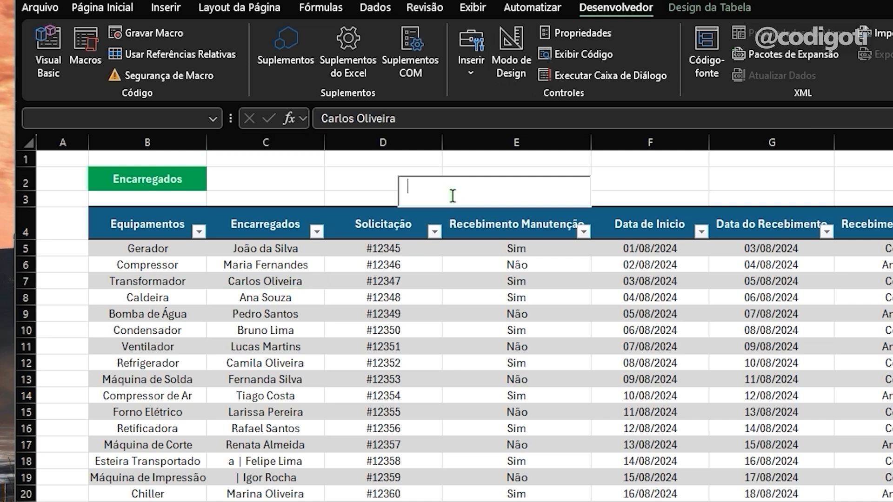
text(wwe)
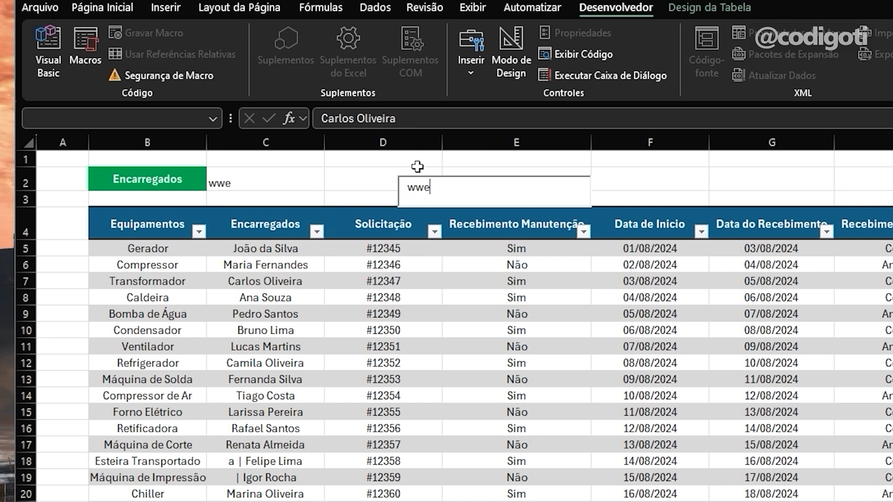
double_click(443, 188)
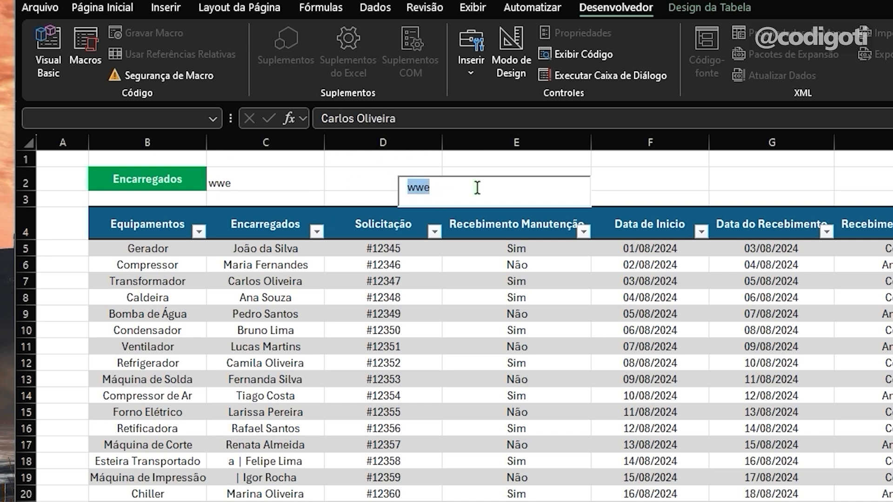
key(BackSpace)
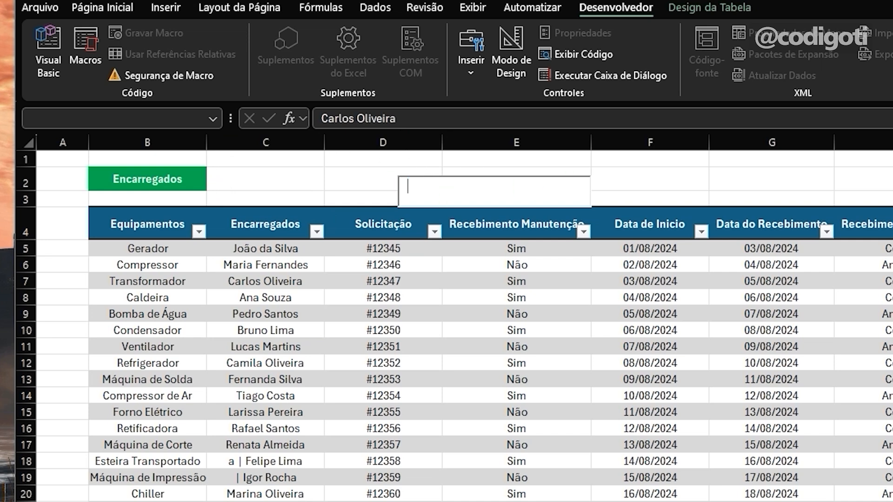
Step: Start recording a macro named filtro, stored in this workbook
click(522, 60)
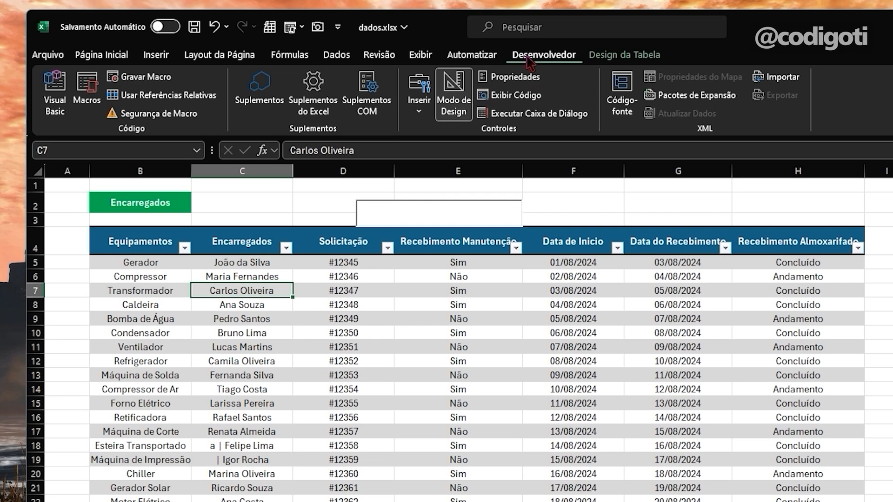
click(143, 84)
text(fi)
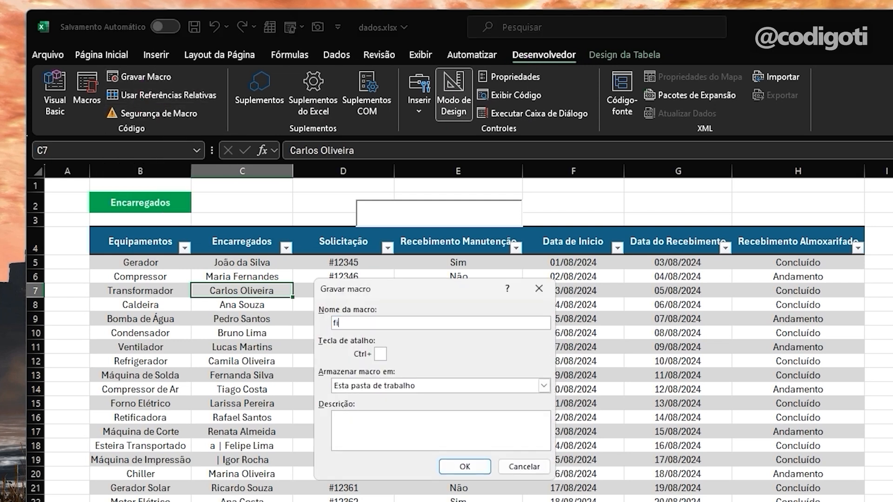
text(ltro)
click(466, 466)
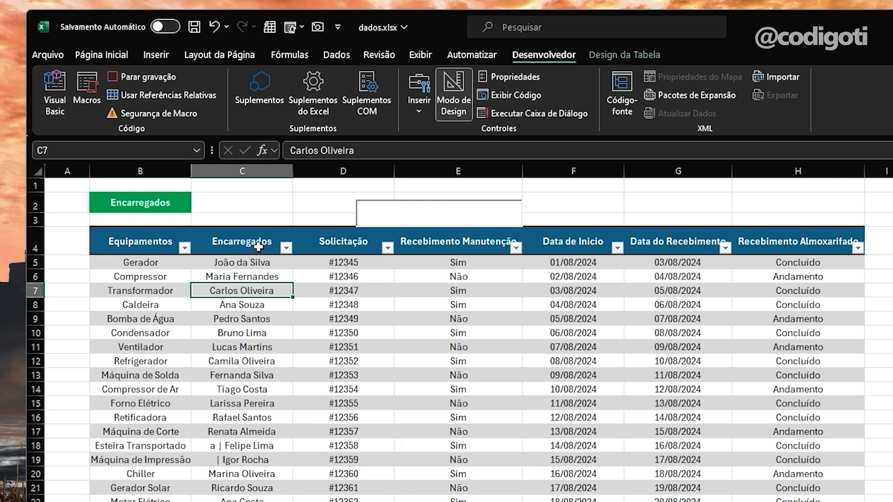
Step: Filter the Encarregados column for text containing "mmm" and stop the macro recording
click(285, 248)
mouse_move(260, 393)
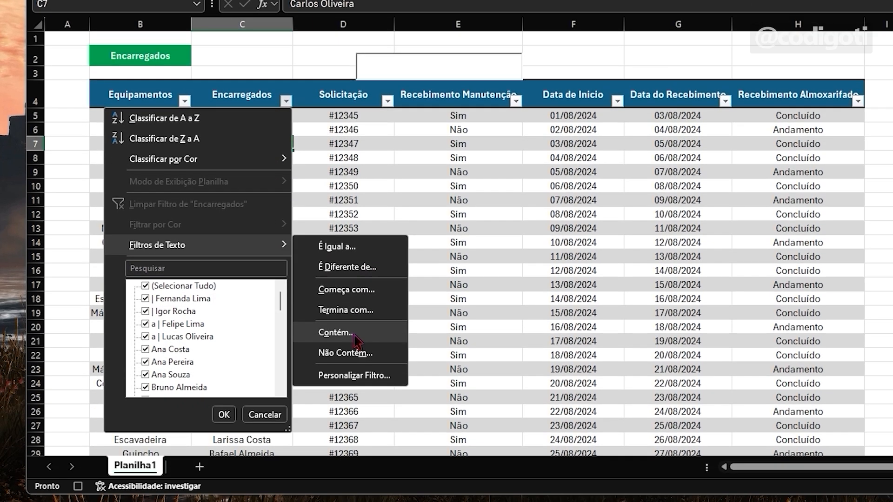
click(347, 479)
text(mmm)
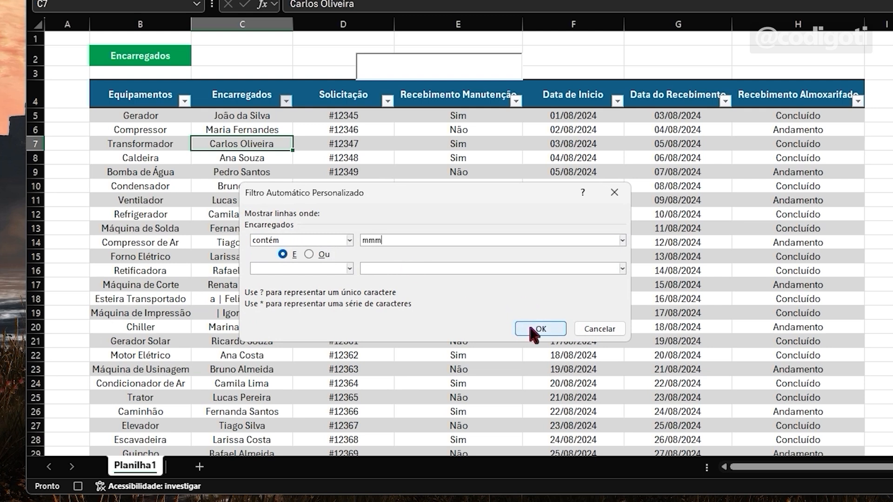
click(530, 327)
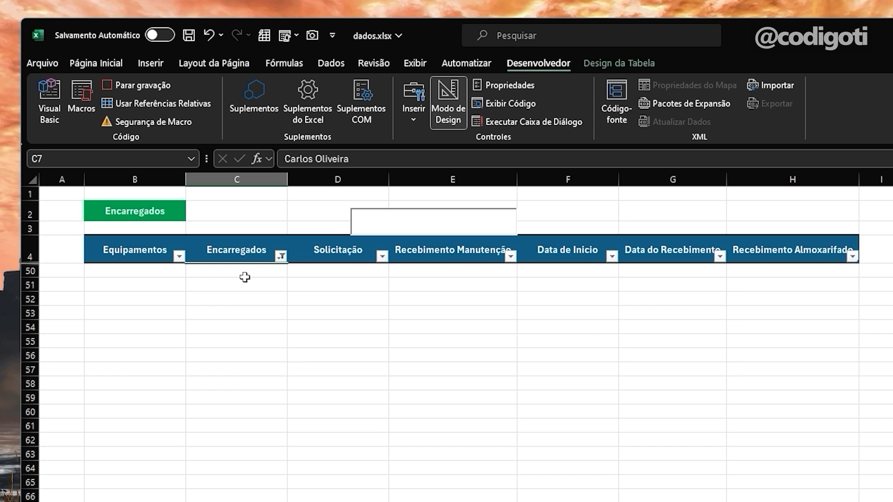
click(158, 89)
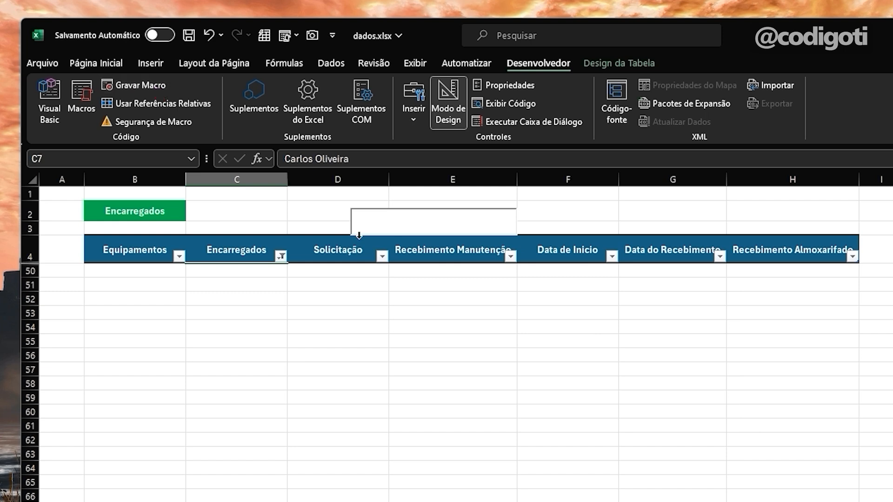
Step: Start recording a second macro named limpar, stored in this workbook
click(149, 86)
text(li)
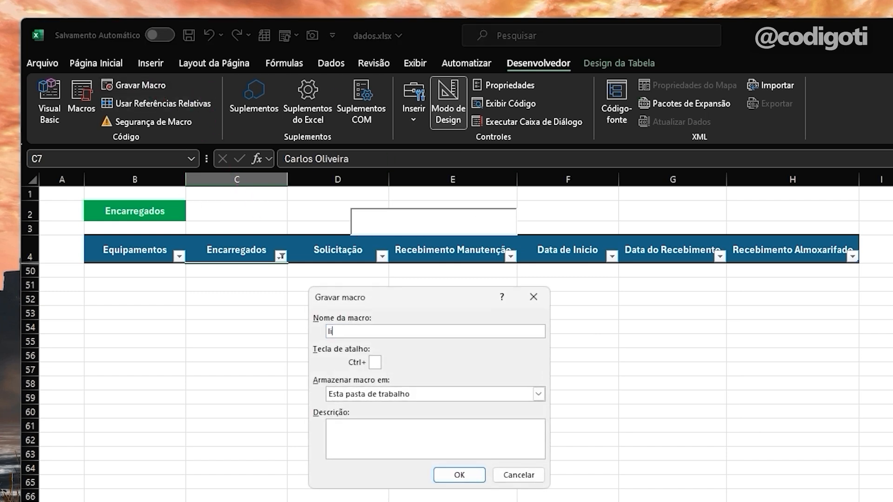
text(mpar)
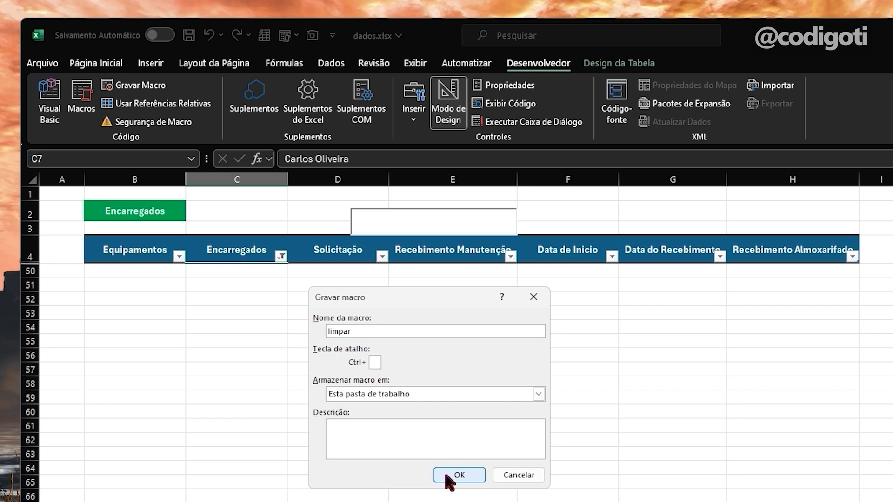
click(454, 474)
Step: Select the table headers from Equipamentos to Recebimento Almoxarifado, clear the table's filter, and stop the macro recording
drag(115, 251, 790, 254)
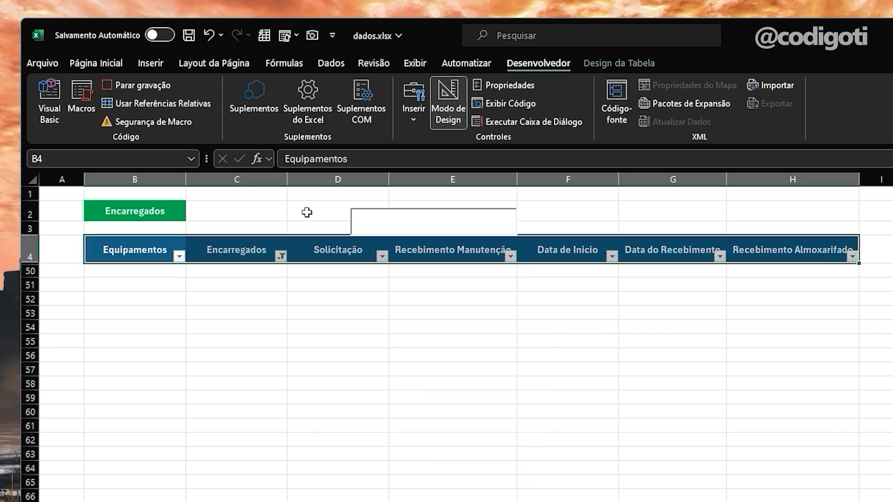
click(339, 66)
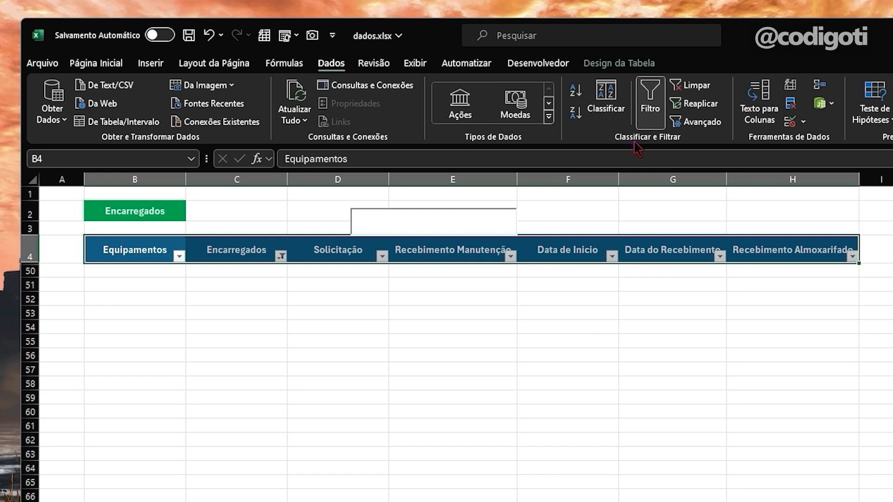
click(695, 86)
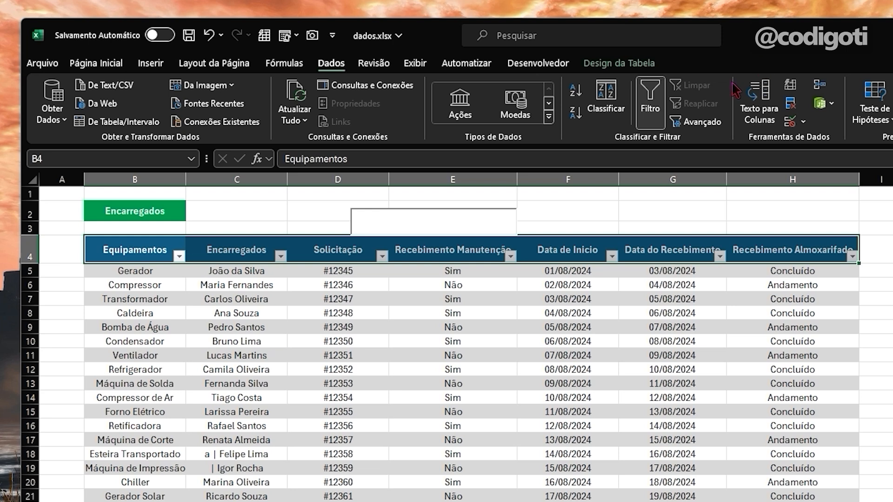
click(538, 63)
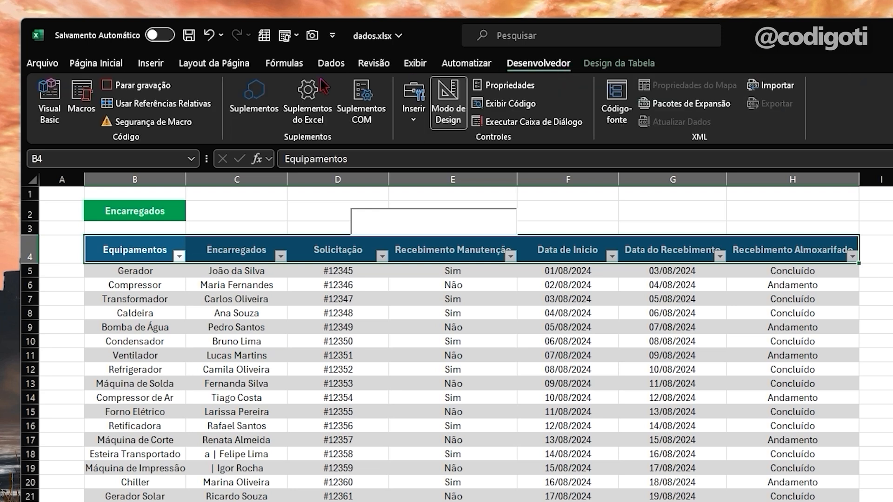
click(131, 86)
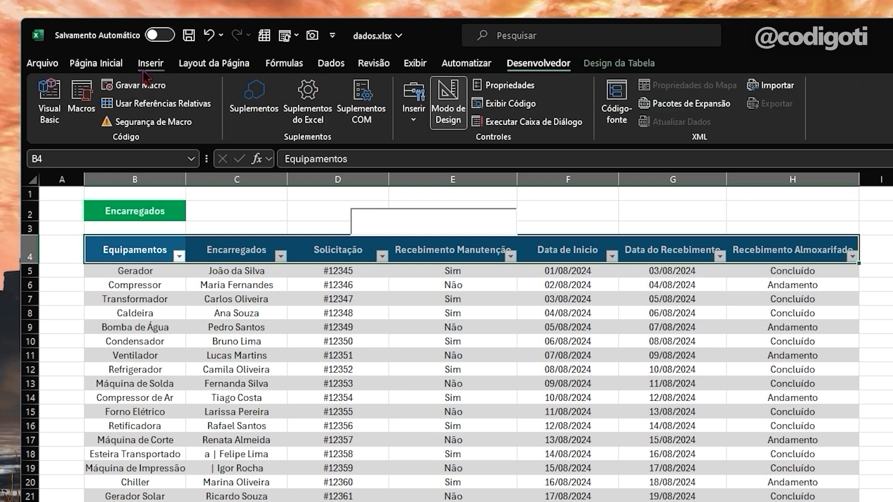
Step: Open the filtro macro's code for editing and examine the filtro and limpar procedures
click(86, 100)
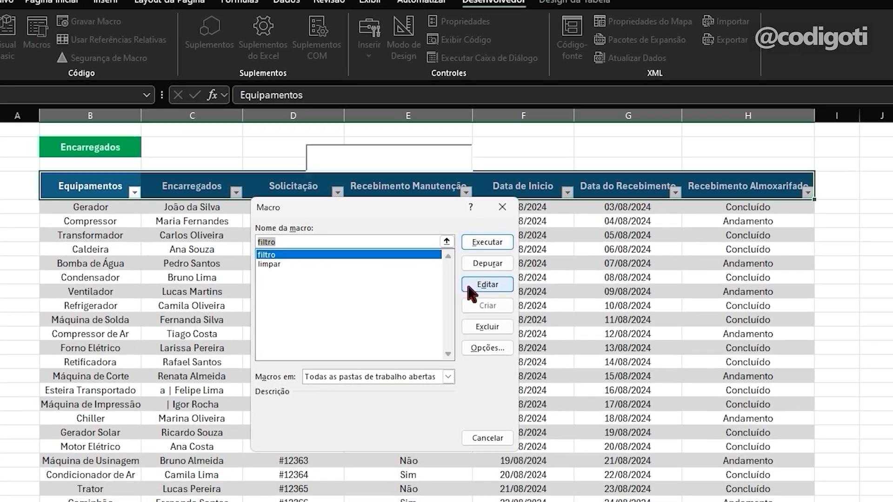
click(532, 348)
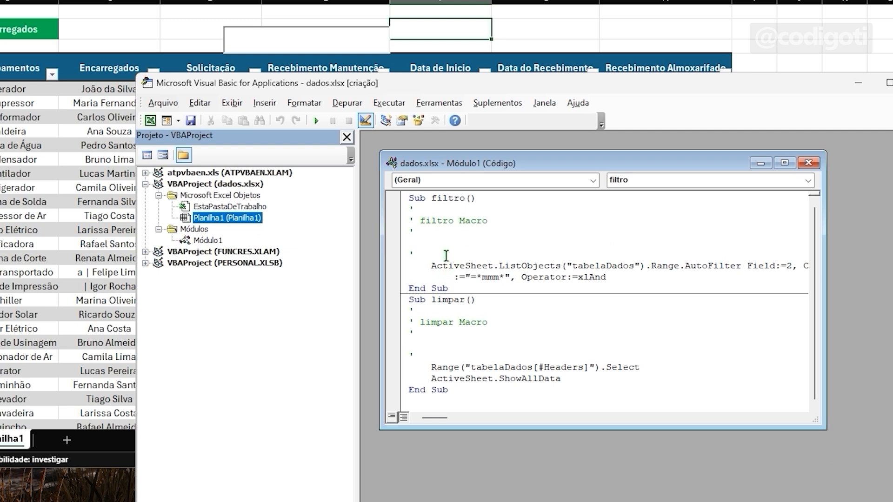
drag(448, 289, 390, 193)
drag(450, 393, 399, 300)
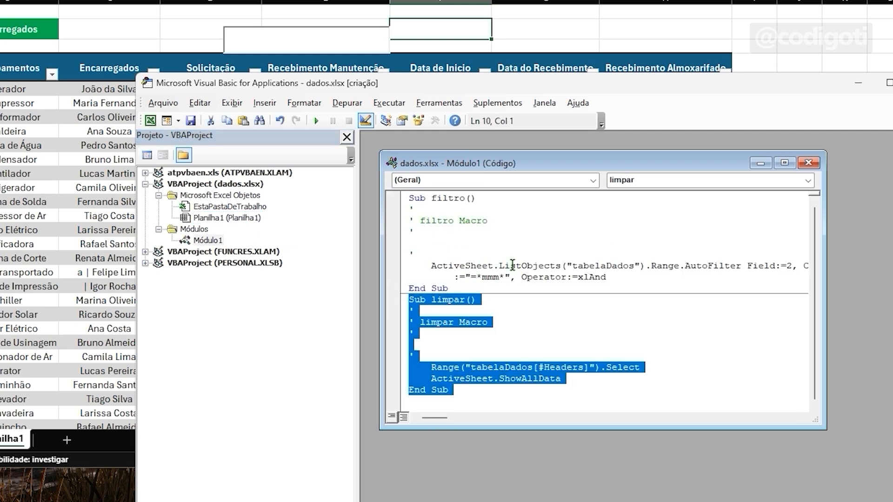
Step: Remove mmm from the filtro macro's filter criterion and split the string into "=*" & and & "*" with a gap between them
drag(483, 278, 497, 282)
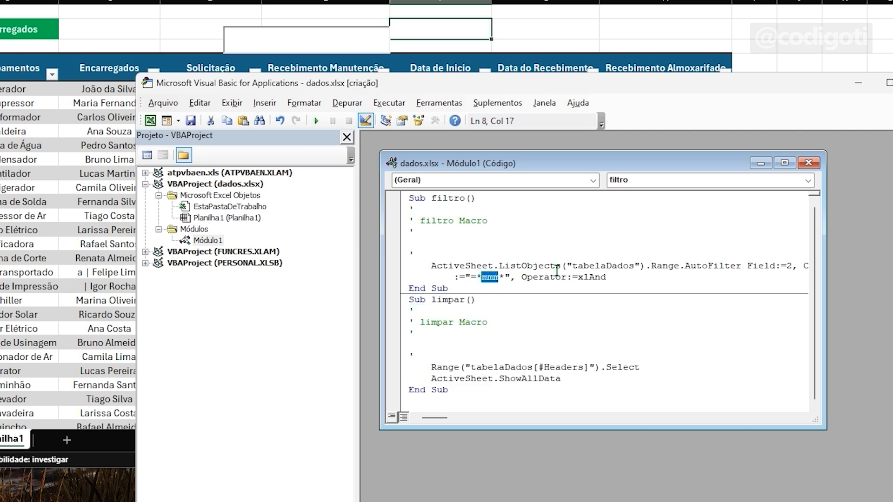
key(Delete)
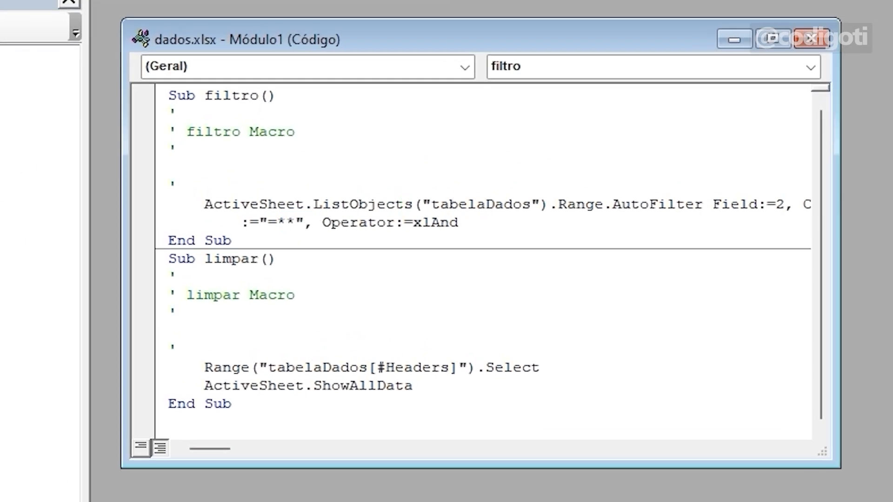
text(")
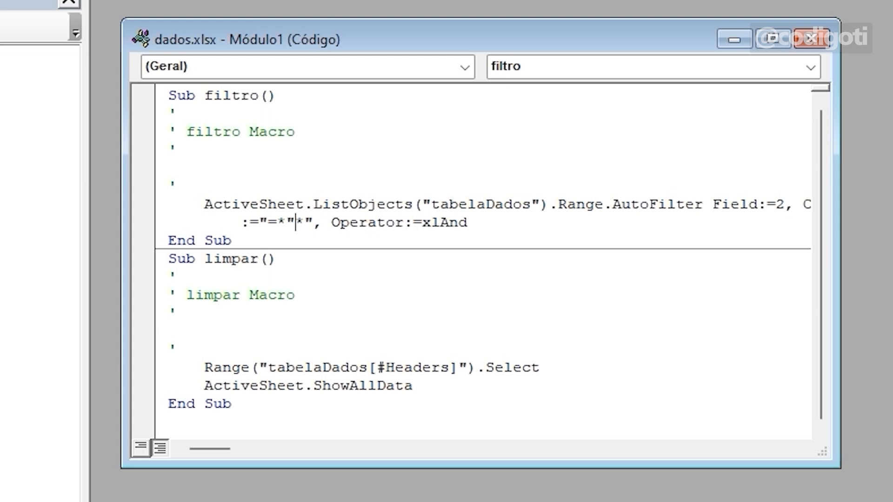
text(&)
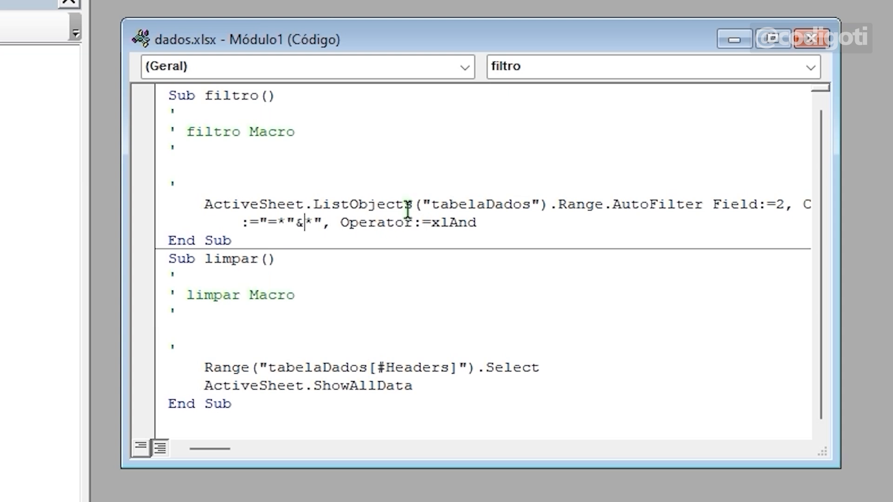
text(&")
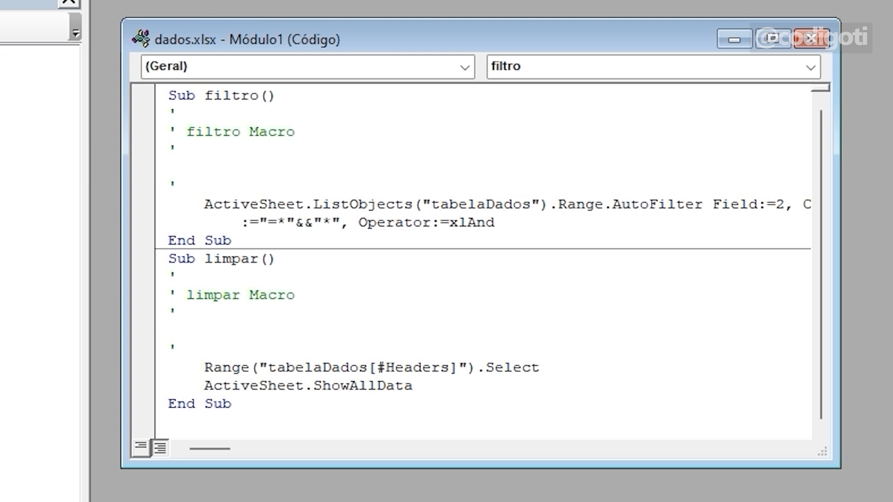
key(Left)
key(Left)
text(:="=*"&)
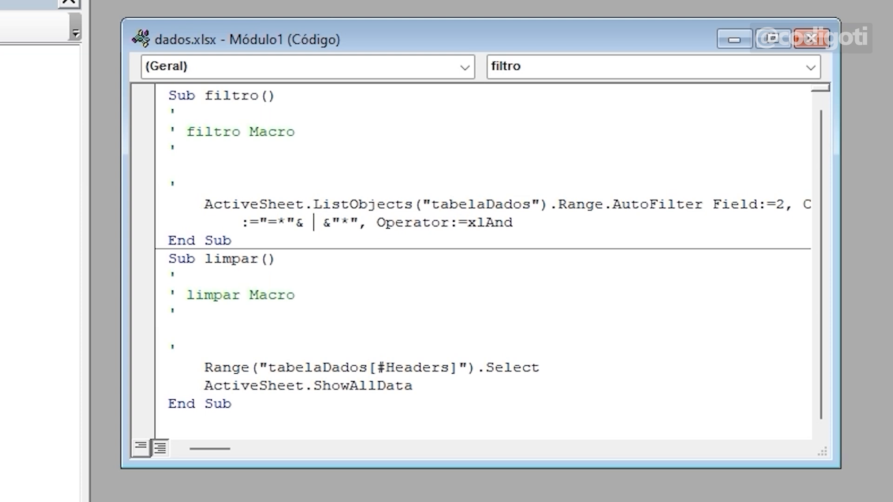
Step: Insert range("c2").Value between the two ampersands of the filtro macro's filter criterion
text( ra)
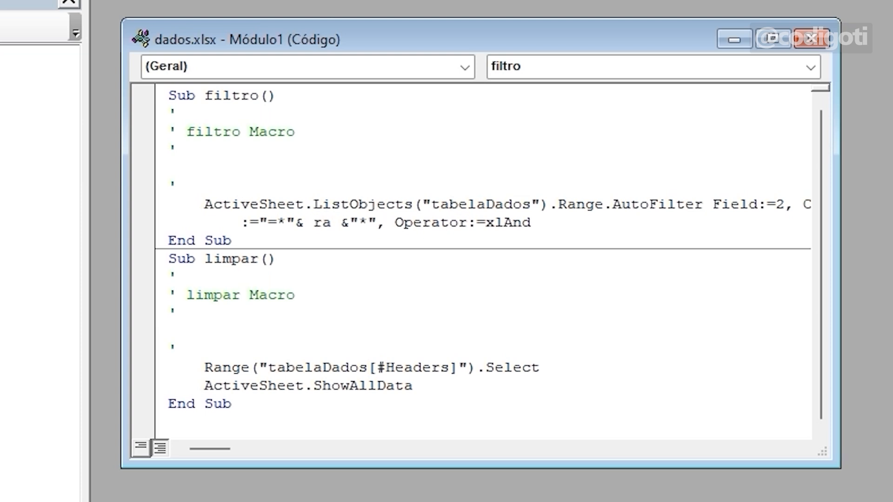
text(nge()
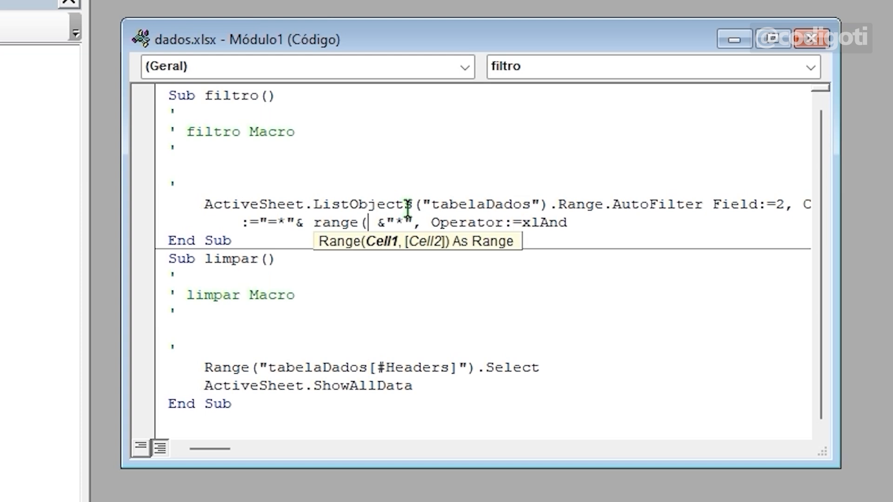
text(")
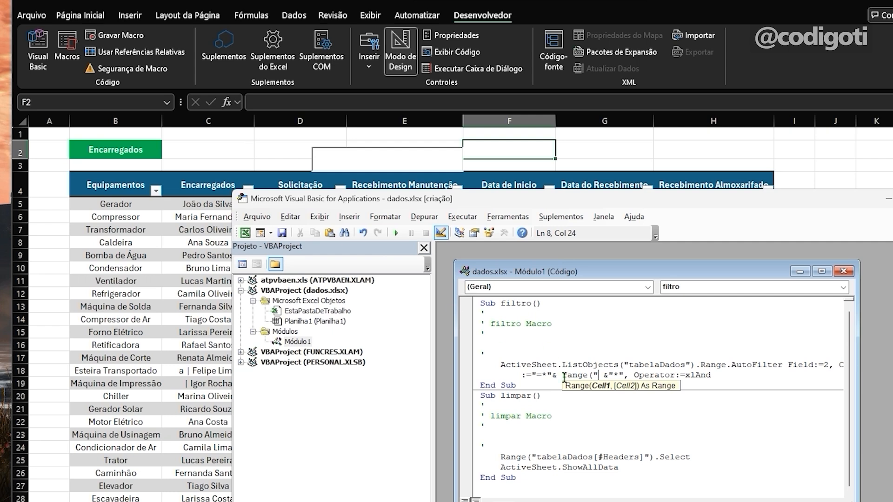
text(c2")
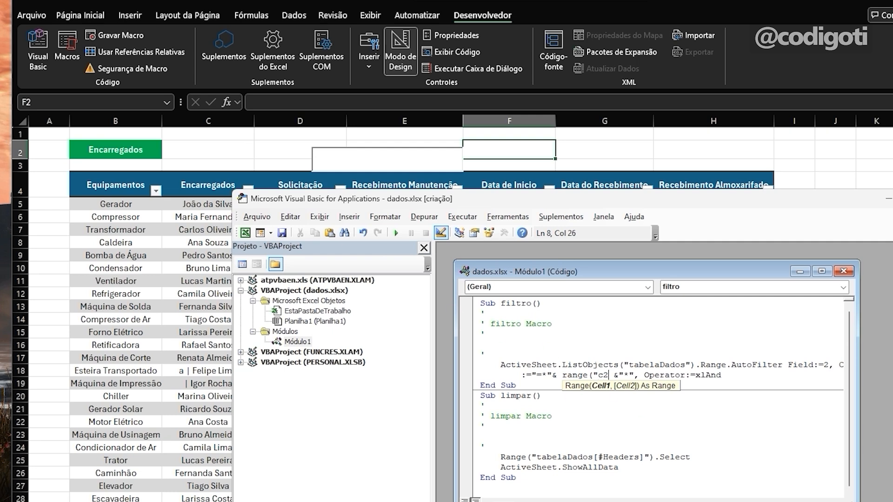
text())
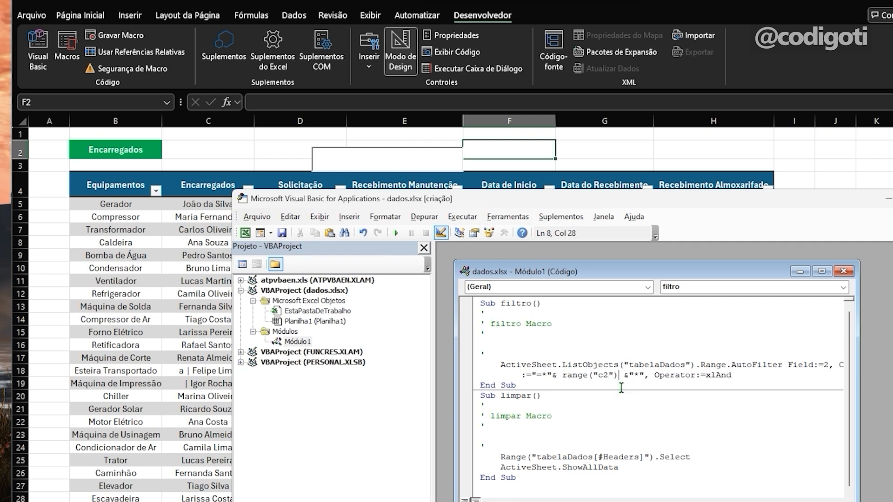
text(.va)
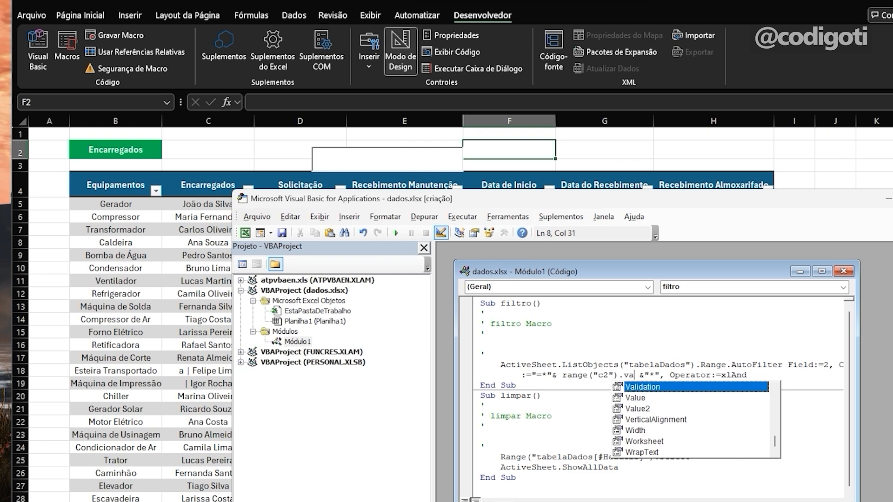
key(Tab)
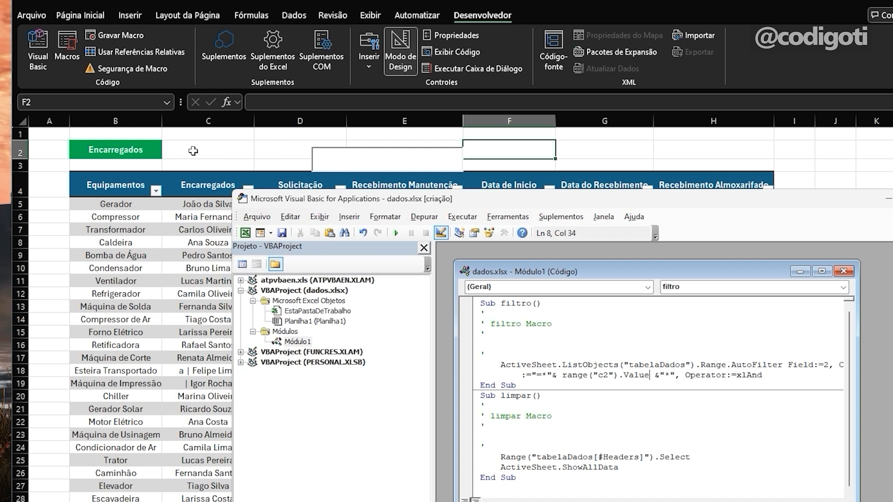
Step: Add the line range("c2").Value = "" below ActiveSheet.ShowAllData in the limpar macro
drag(562, 375, 622, 383)
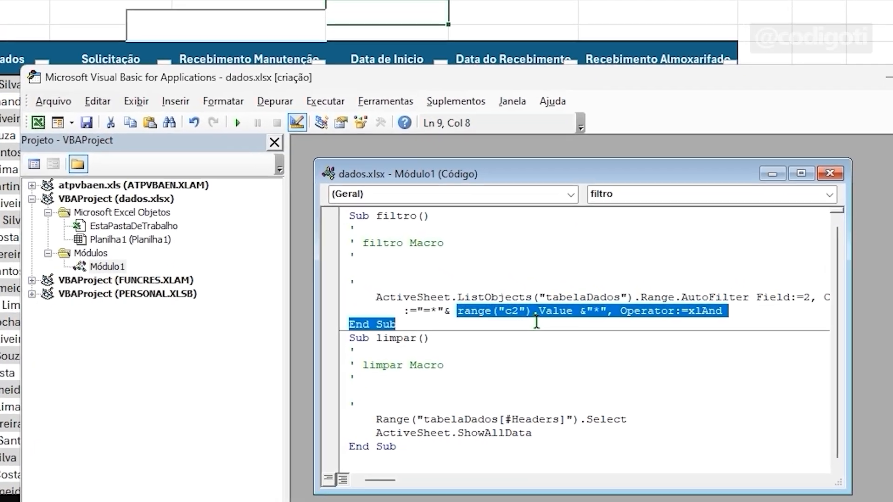
drag(536, 320, 573, 311)
key(ctrl+c)
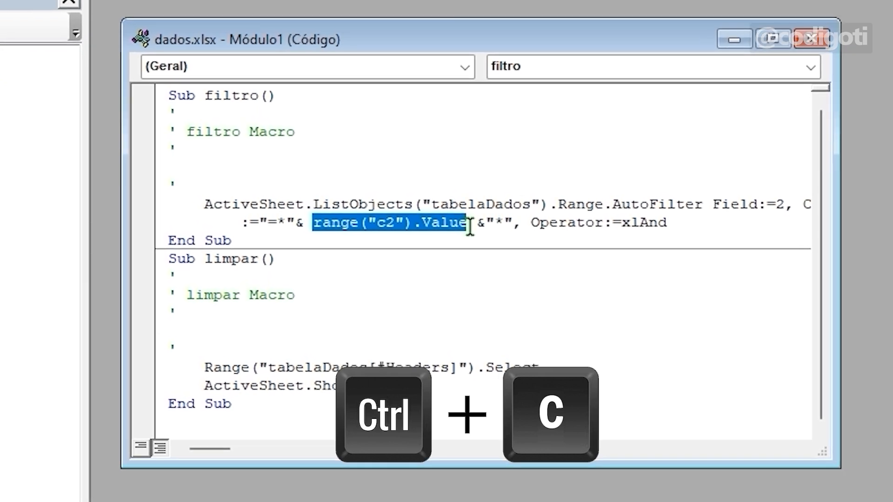
click(341, 260)
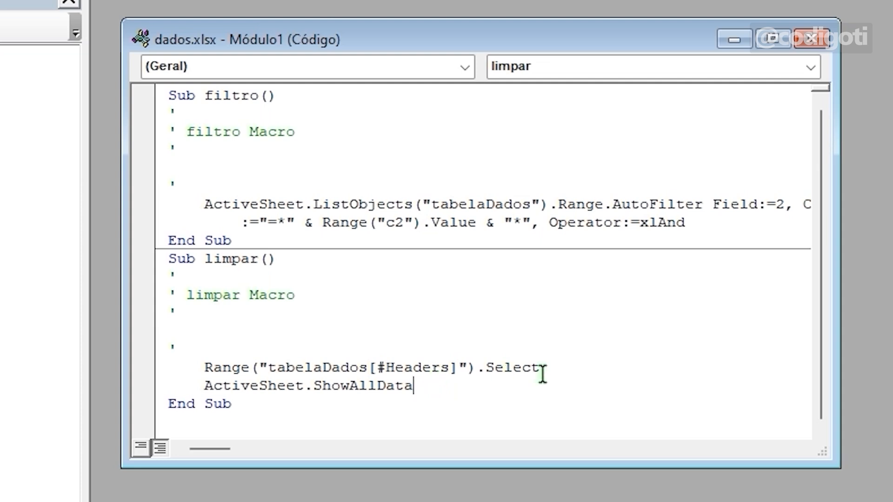
key(Return)
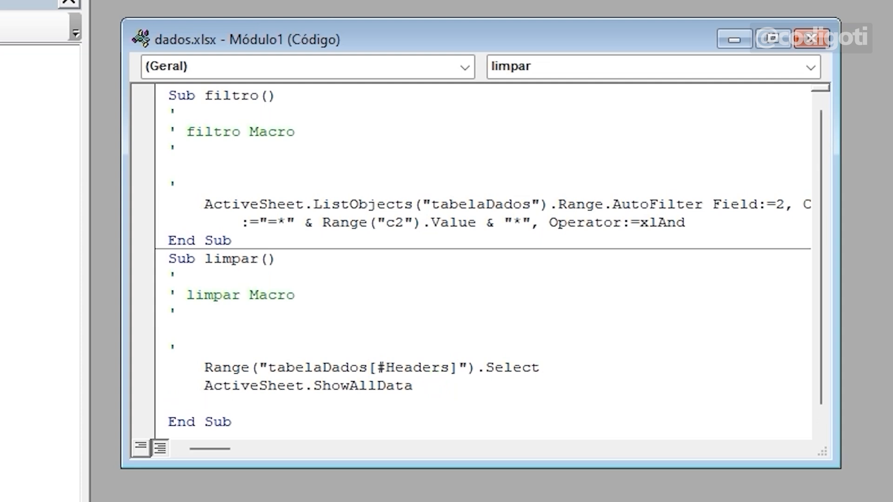
text(range("c2").Value =)
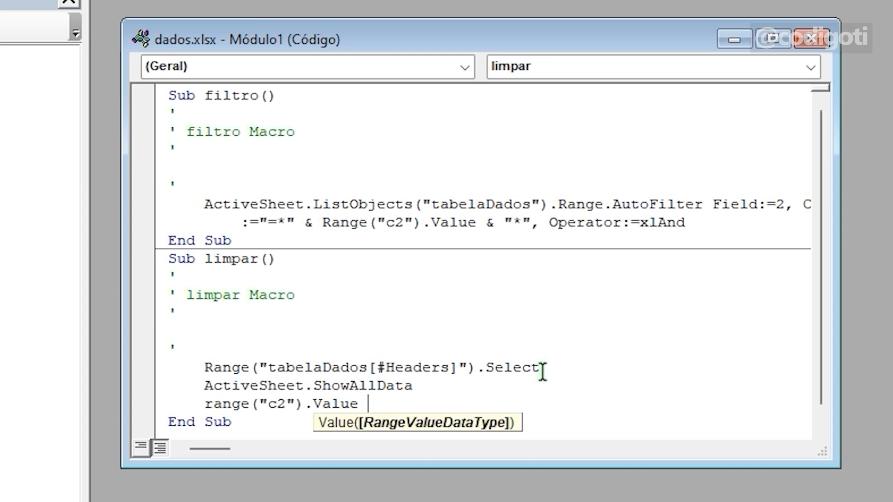
text( "")
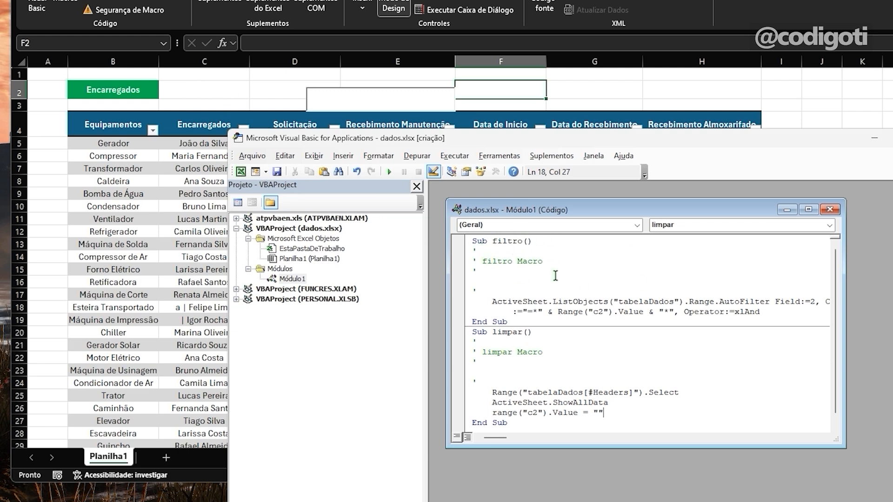
Step: Copy the filtro macro's complete AutoFilter statement and create a TextBox1 Change event procedure in Planilha1's code
drag(763, 311, 470, 301)
drag(845, 360, 892, 349)
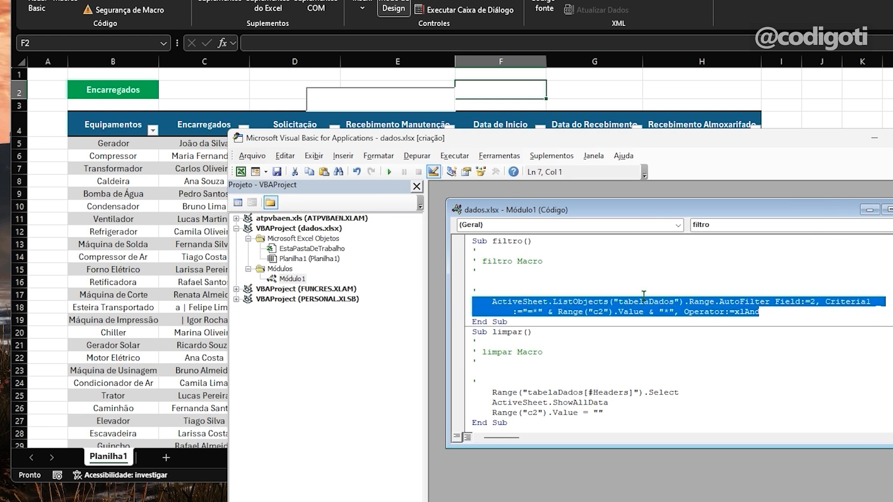
key(ctrl+c)
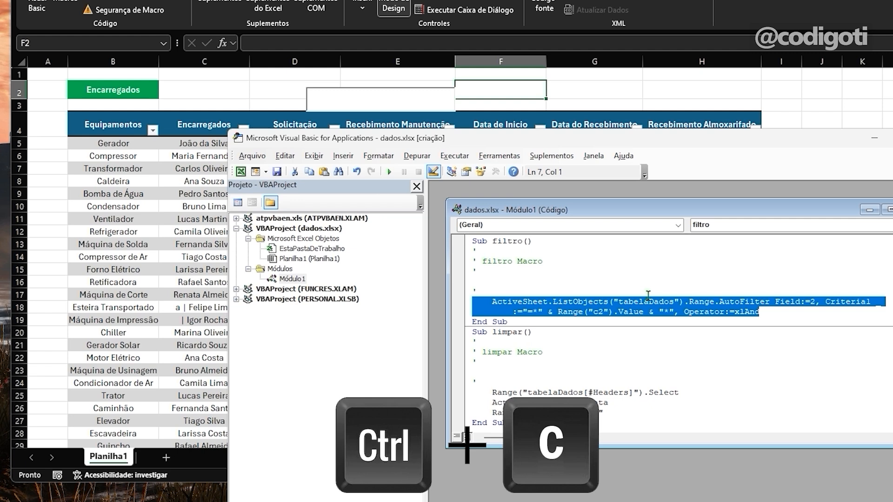
click(311, 173)
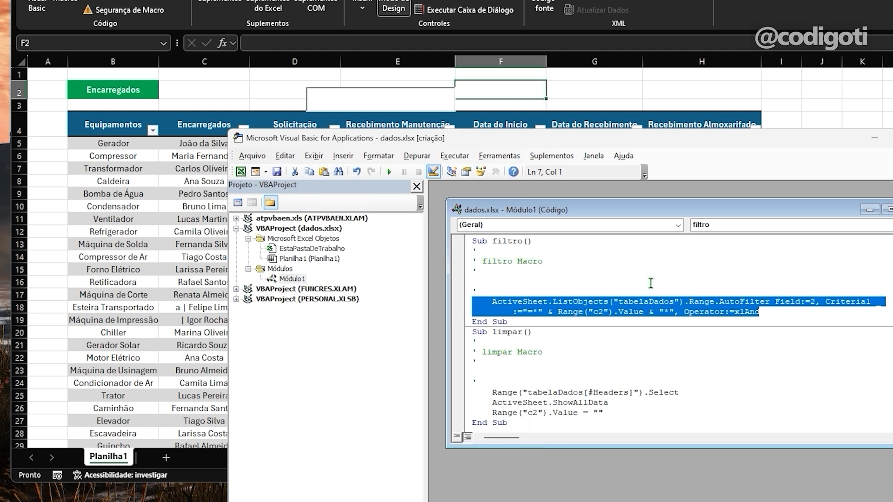
double_click(316, 259)
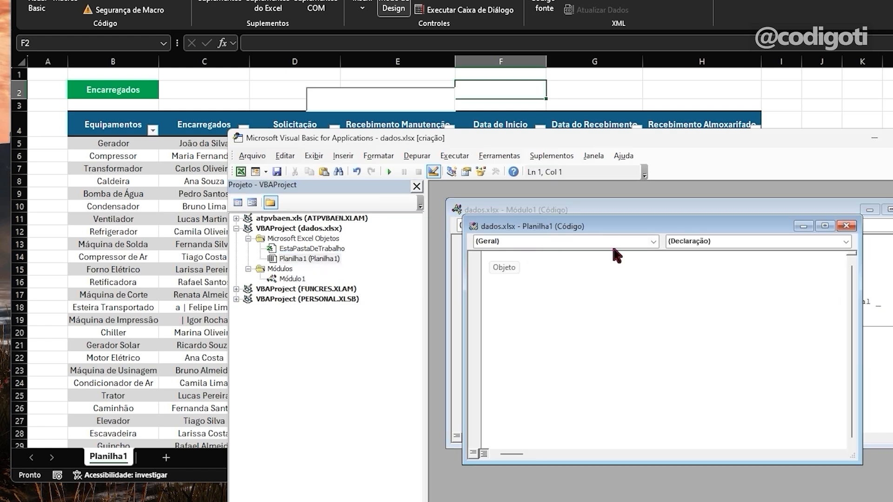
click(653, 242)
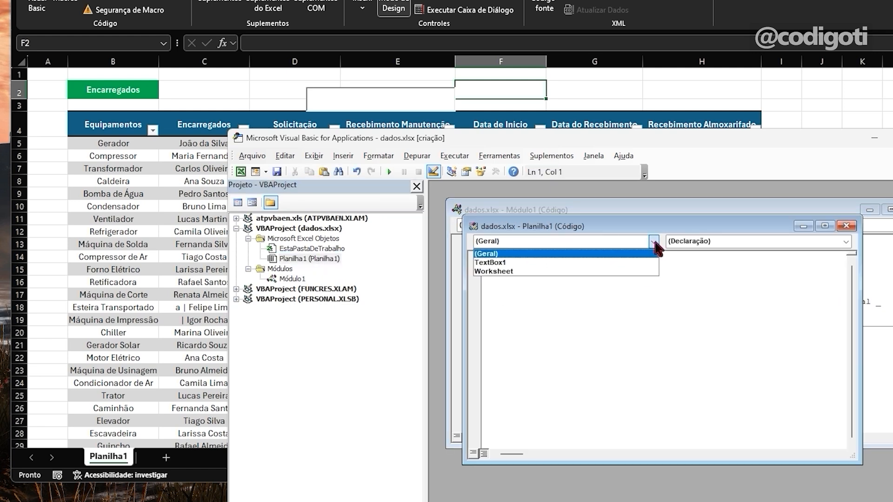
click(640, 263)
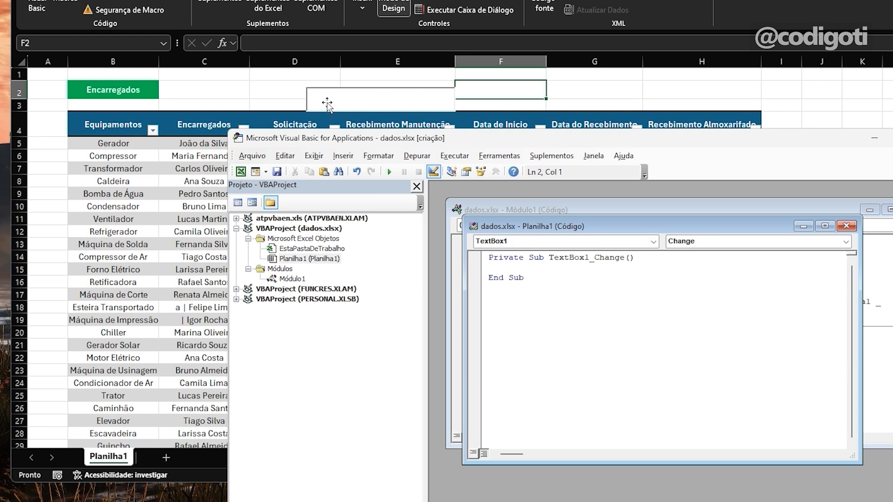
Step: Paste the copied AutoFilter statement into the body of the TextBox1_Change procedure
drag(534, 275, 485, 257)
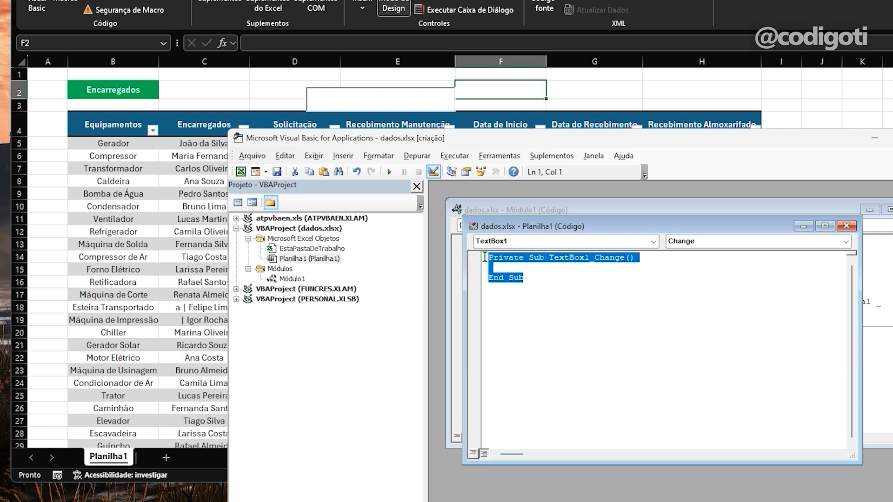
click(505, 266)
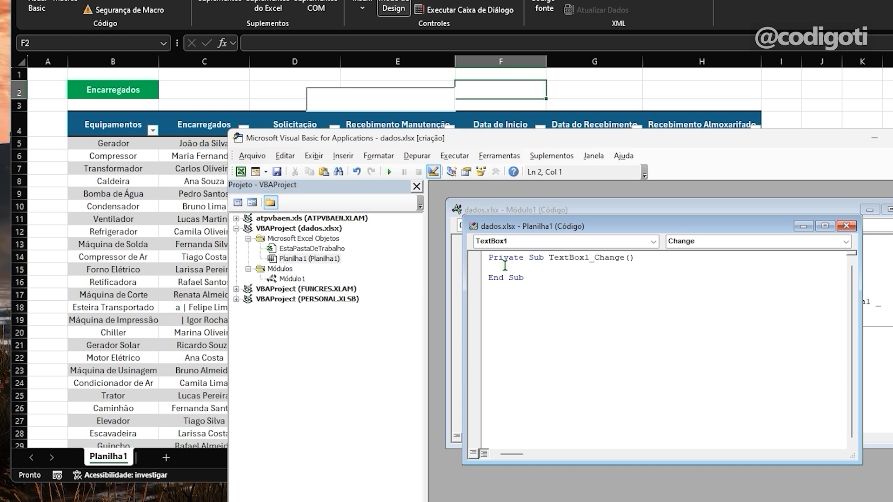
key(ctrl+v)
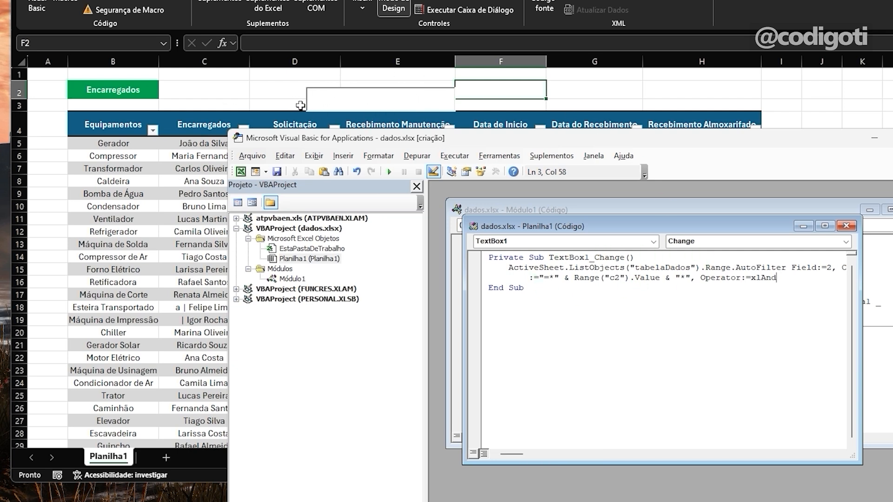
Step: Switch back to the Excel worksheet, turn off design mode, and test the search text box with b
click(394, 9)
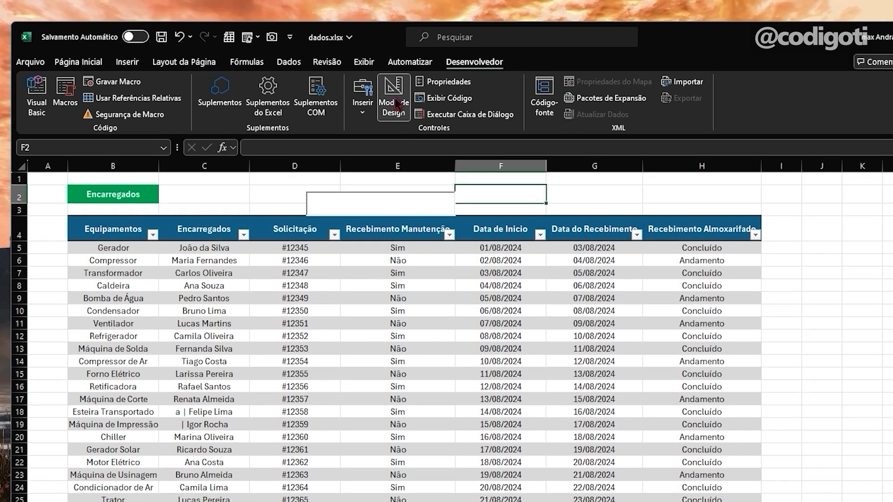
click(395, 103)
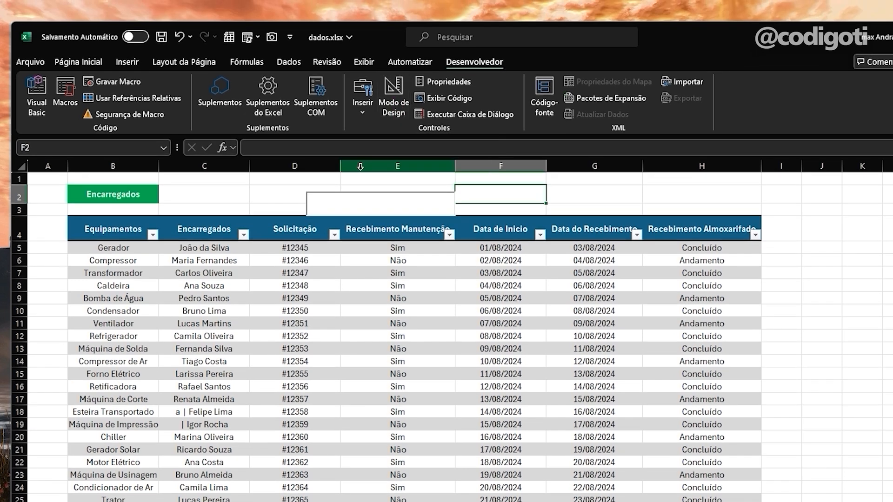
click(359, 209)
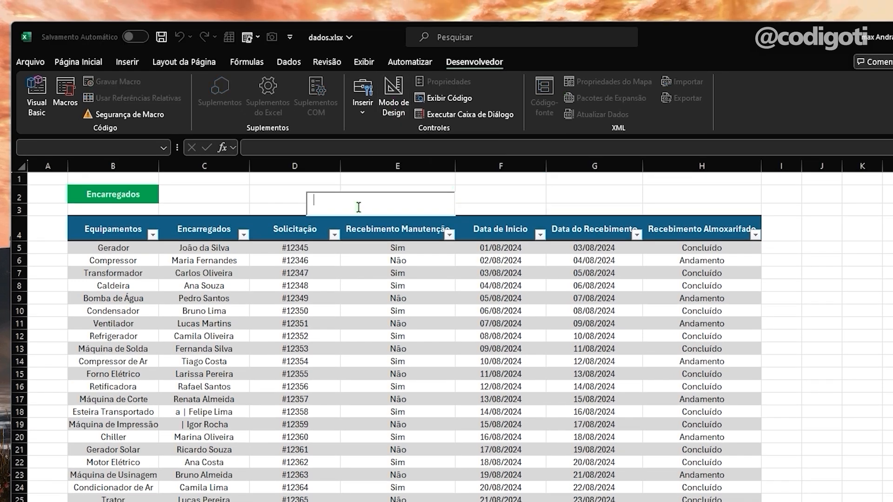
text(b)
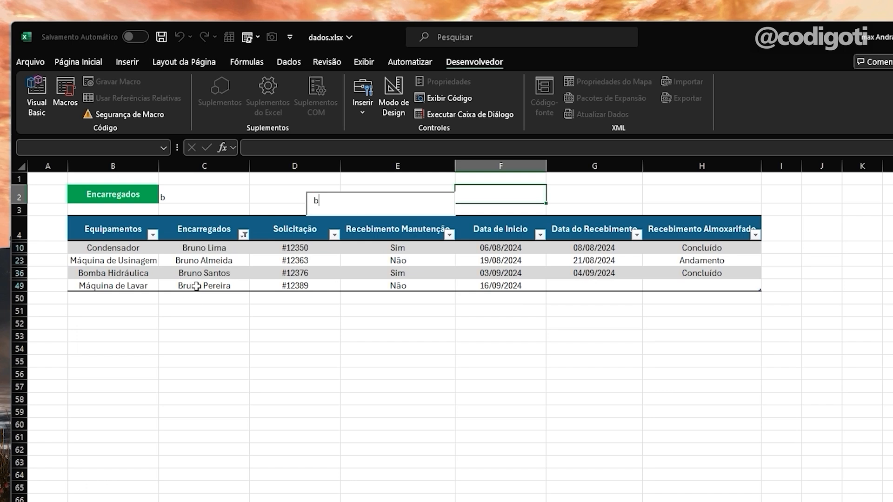
Step: Test the search text box with f and fe, and empty it again
key(BackSpace)
text(f)
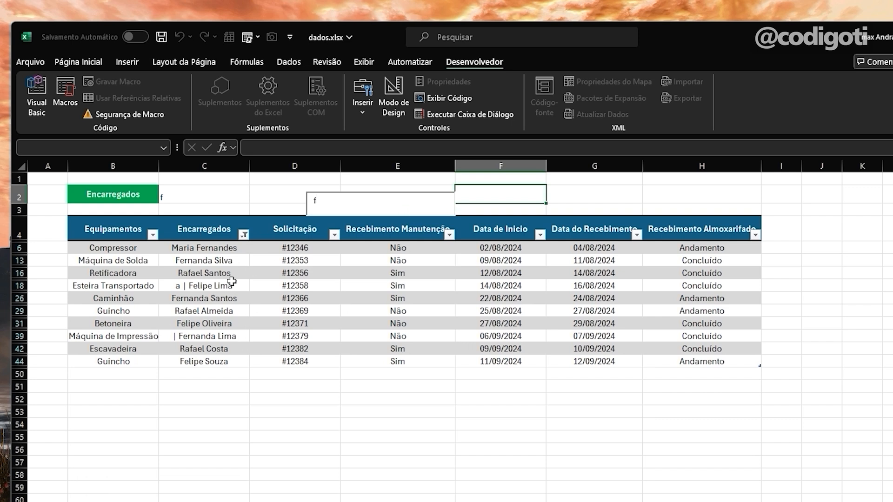
text(e)
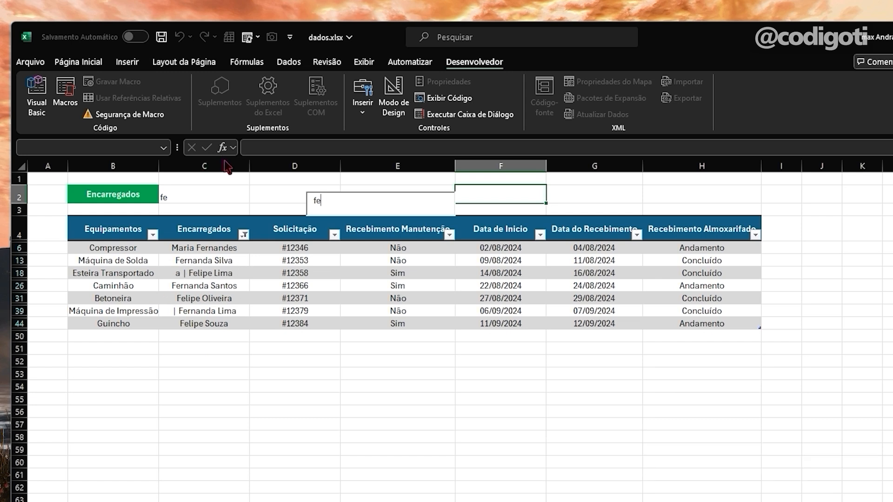
key(BackSpace)
key(BackSpace)
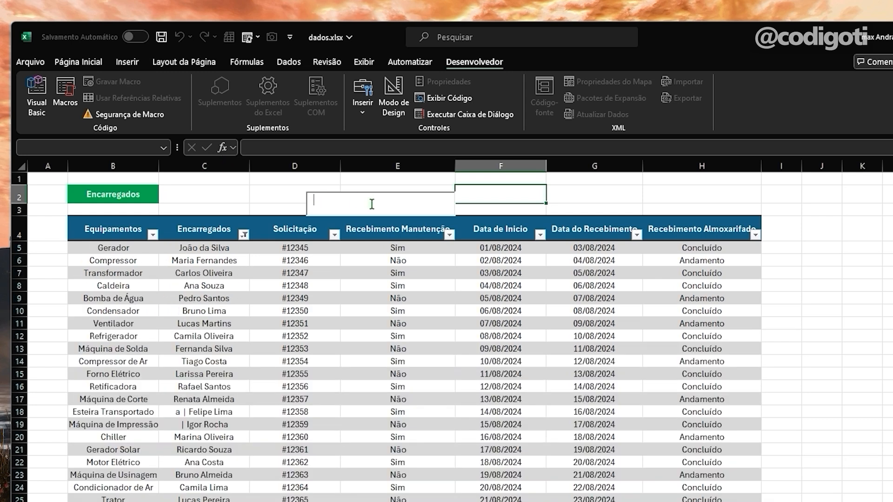
Step: Turn on design mode and insert a text box reading Limpar above the Data do Recebimento header
click(406, 106)
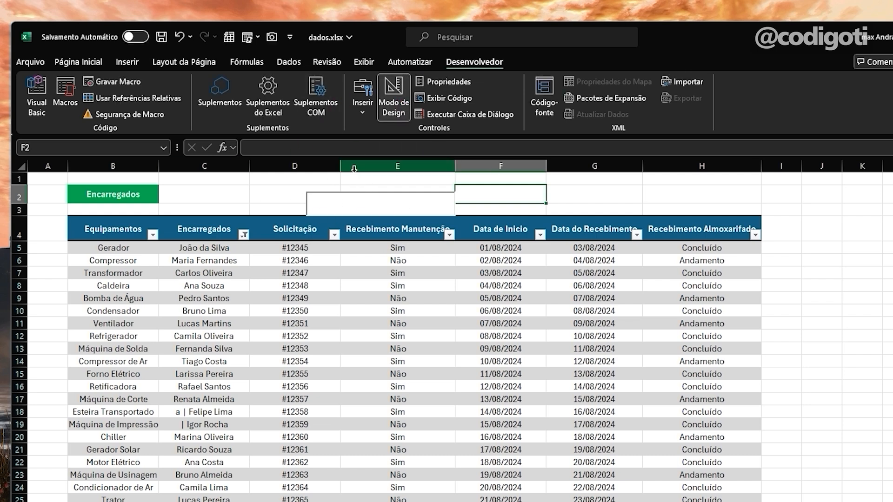
click(134, 69)
click(862, 101)
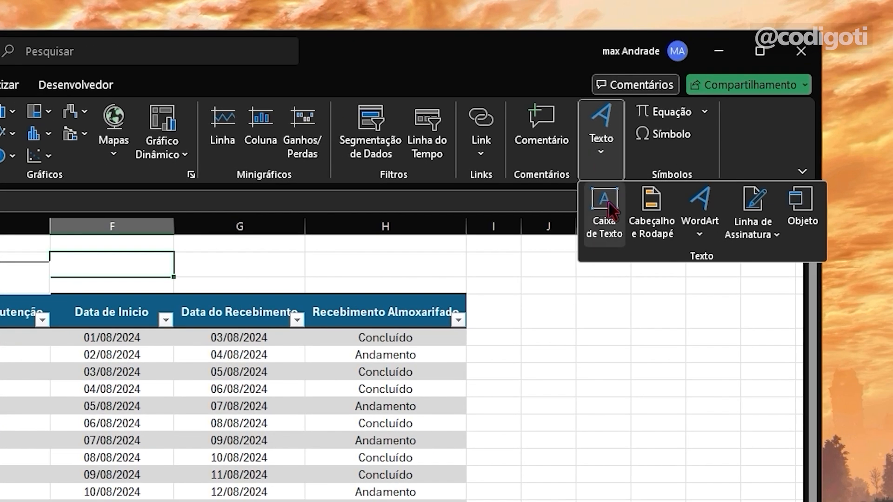
click(607, 205)
drag(182, 249, 293, 282)
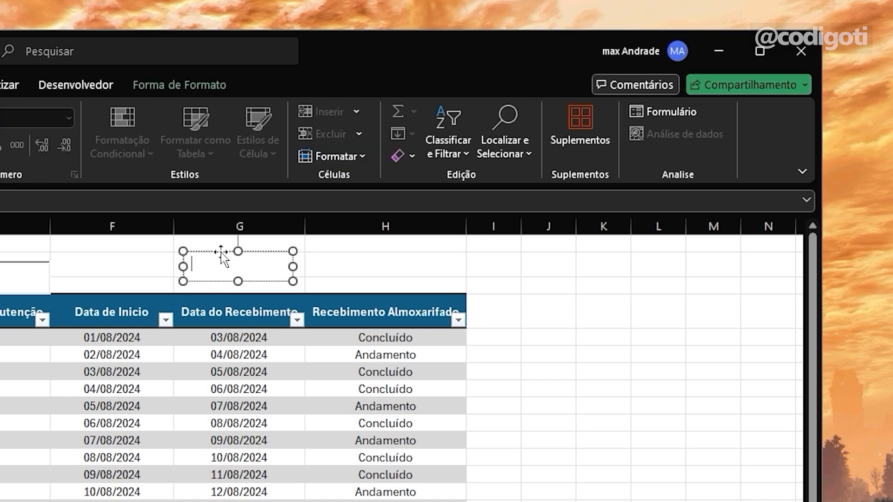
text(Li)
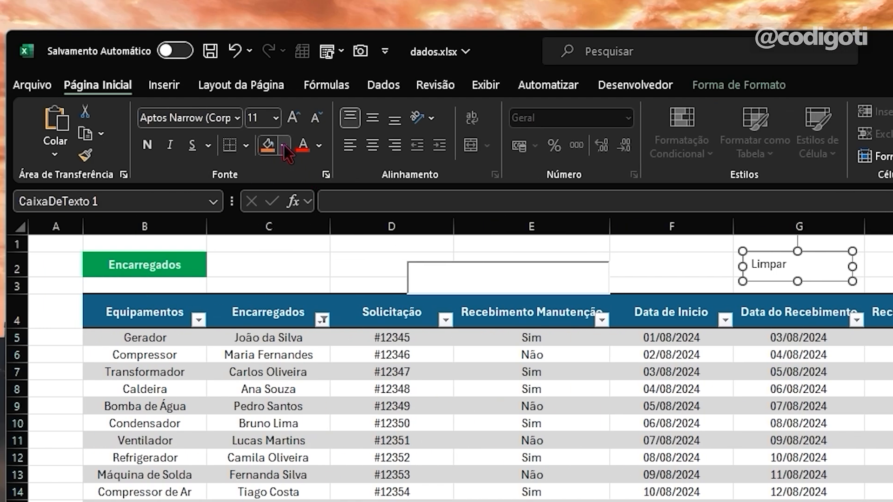
Step: Format the Limpar box with a light grey fill and bold text centred horizontally and vertically
click(283, 145)
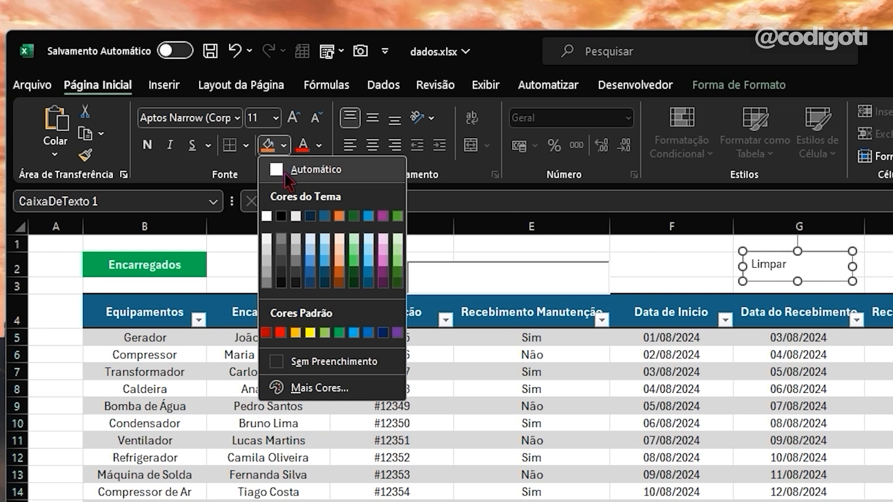
click(263, 250)
click(147, 144)
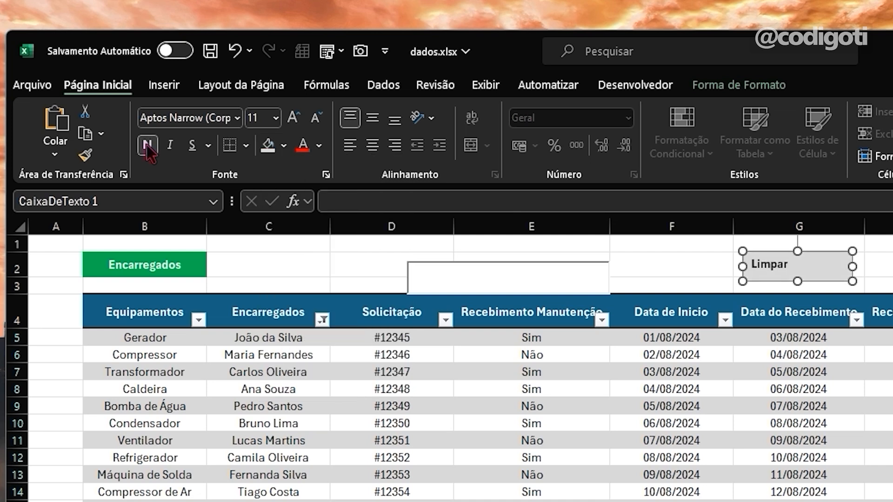
click(372, 145)
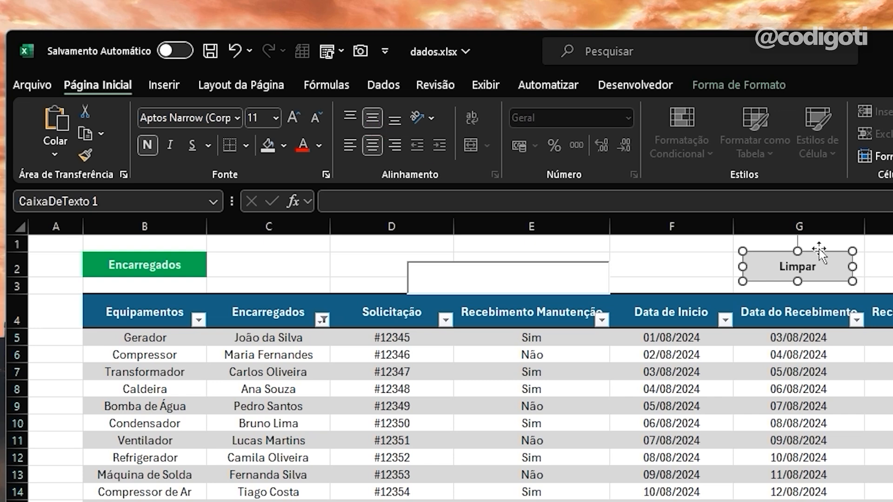
Step: Set the Limpar box's properties so that it does not move or size with cells
right_click(820, 257)
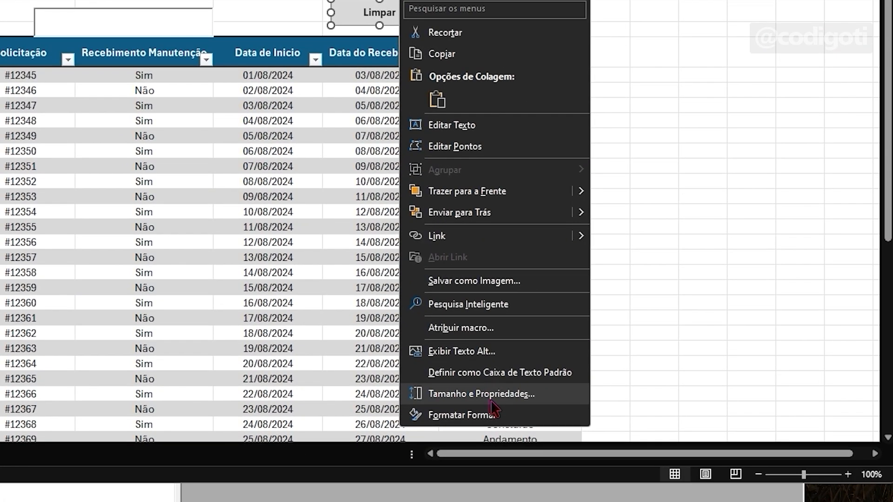
click(491, 395)
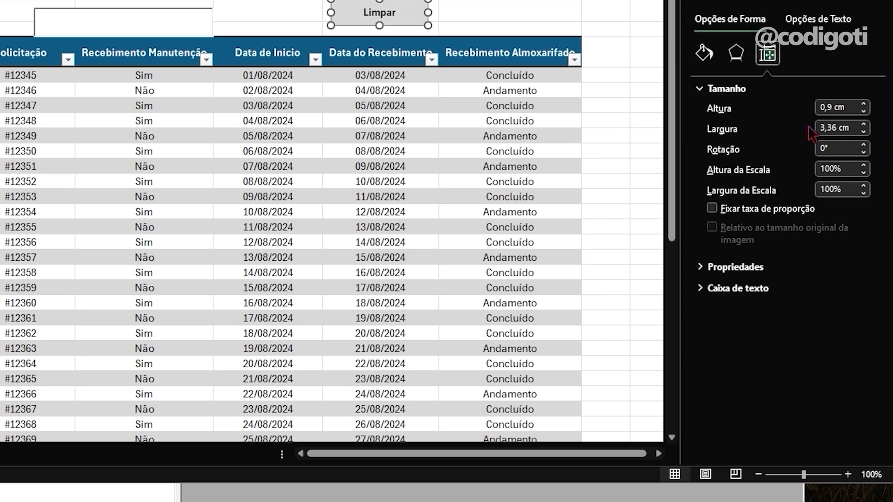
click(737, 268)
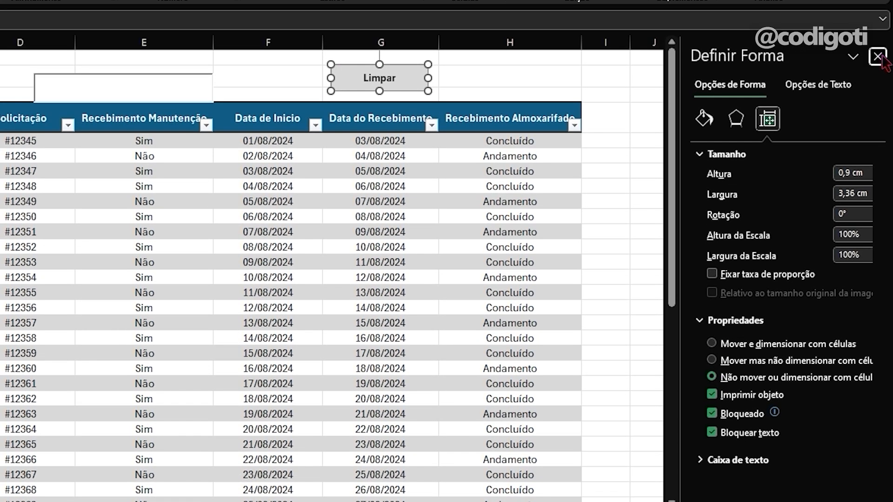
click(878, 57)
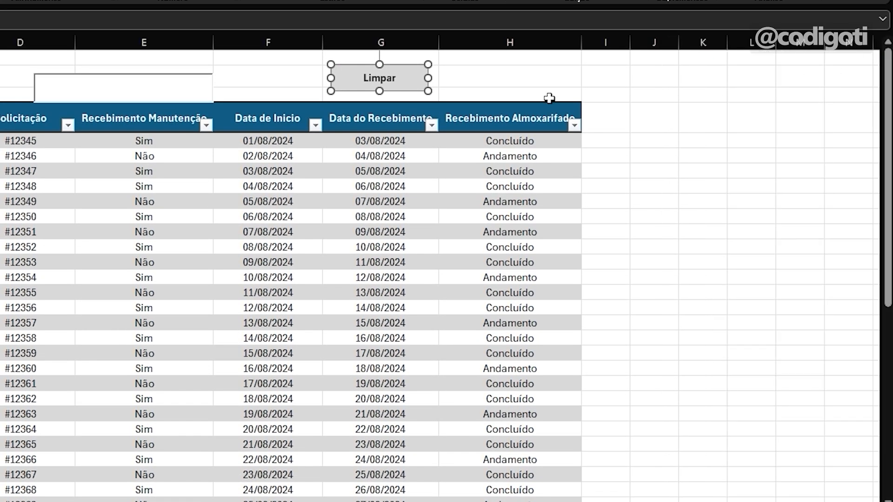
Step: Assign the limpar macro to the Limpar text box
right_click(403, 68)
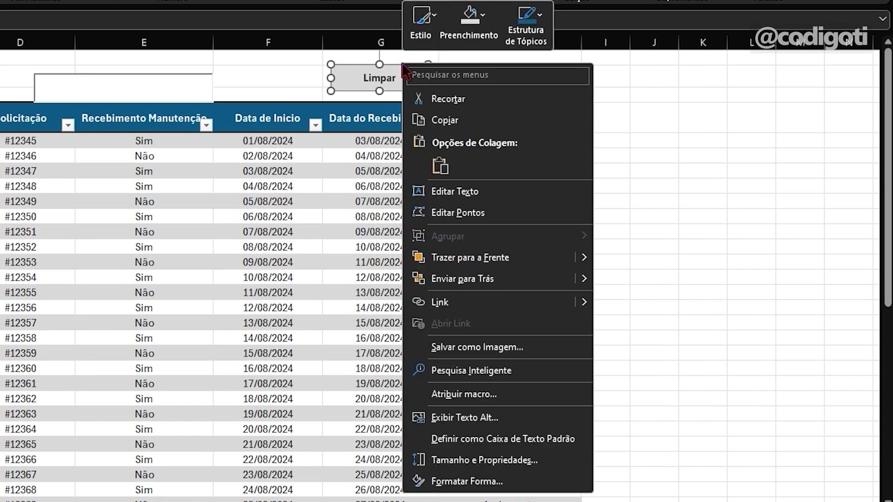
click(476, 394)
click(352, 315)
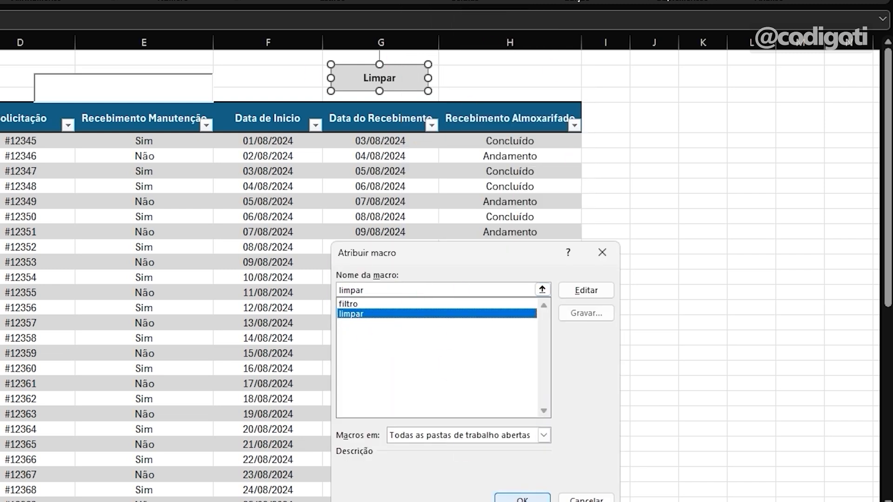
key(Return)
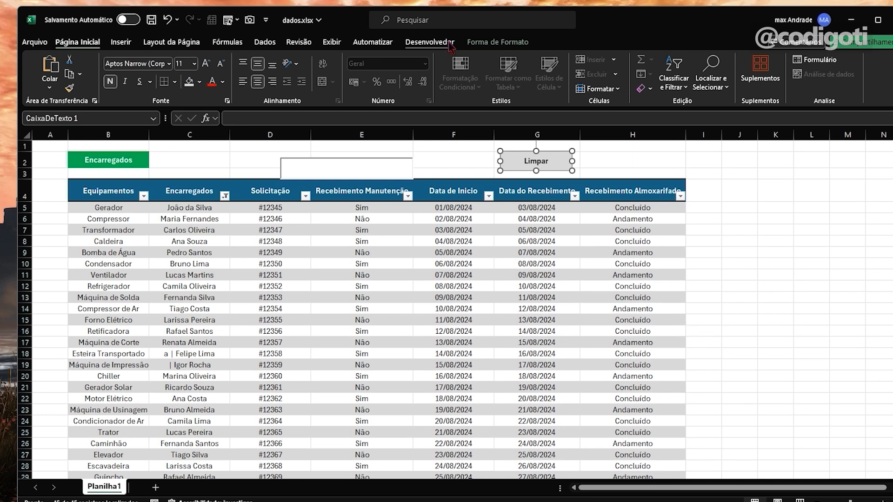
Step: Turn off design mode, filter the table by searching for lu, and reset it with the Limpar button
click(449, 42)
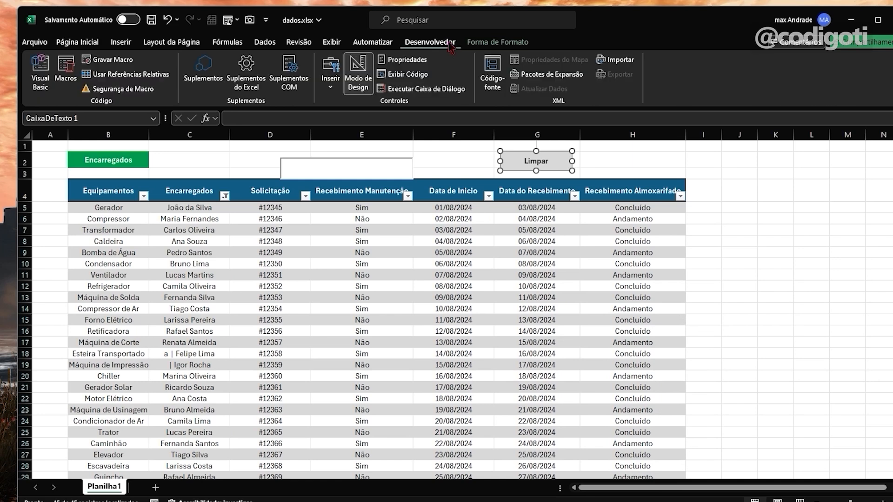
click(366, 86)
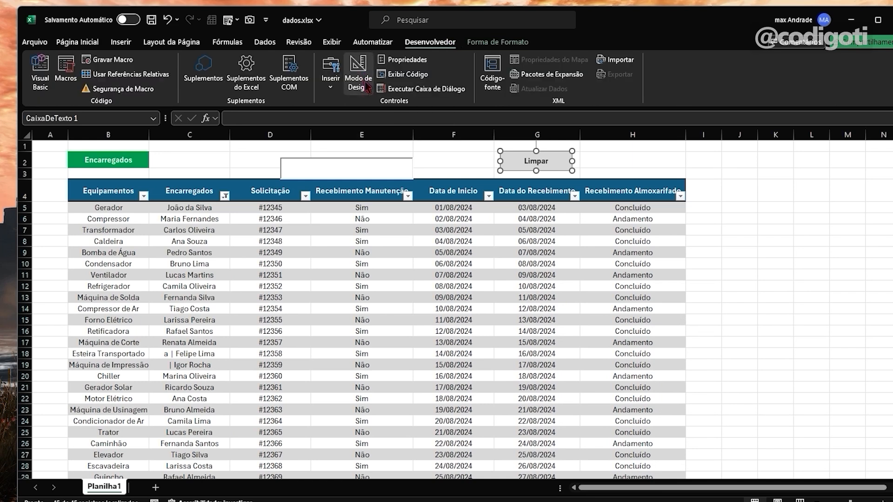
click(333, 166)
text(l)
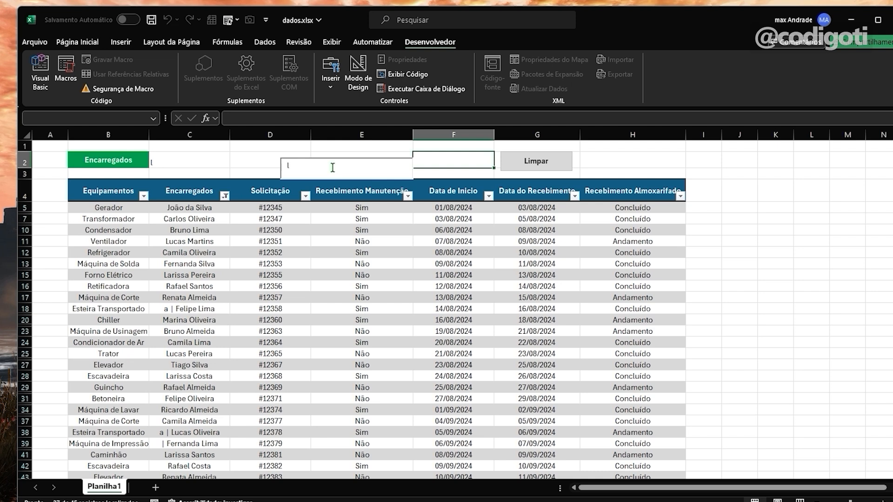
text(u)
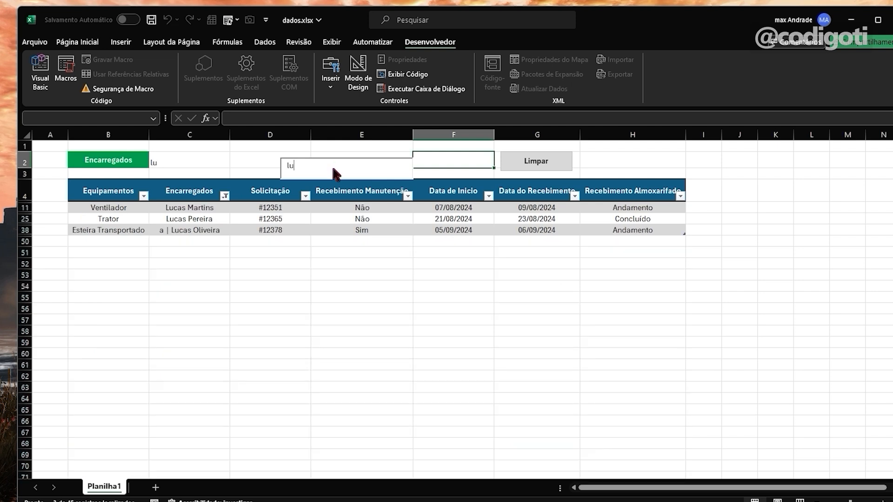
click(539, 168)
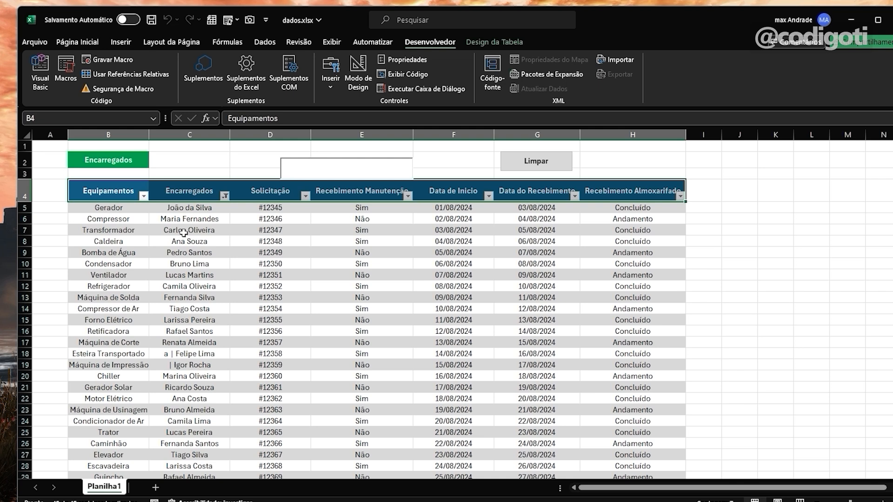
Step: Run Limpar on the unfiltered table, debug the ActiveSheet.ShowAllData line, stop execution and check the worksheet's filter commands
click(551, 172)
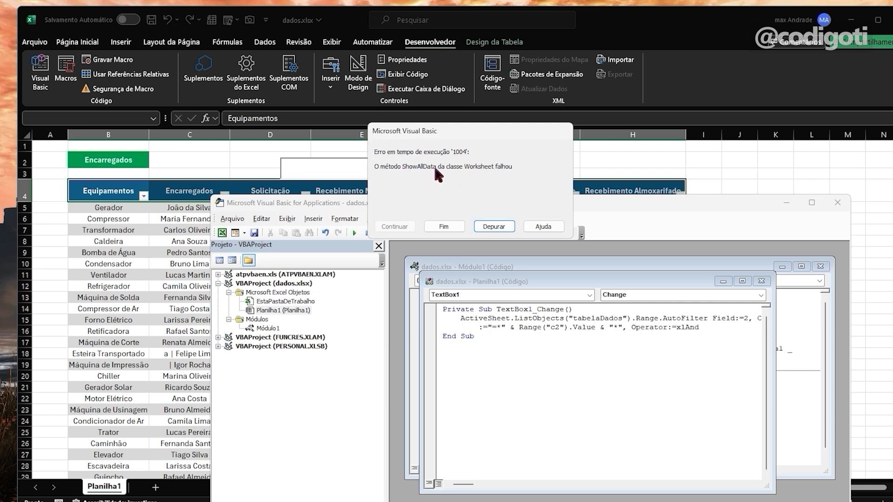
click(494, 227)
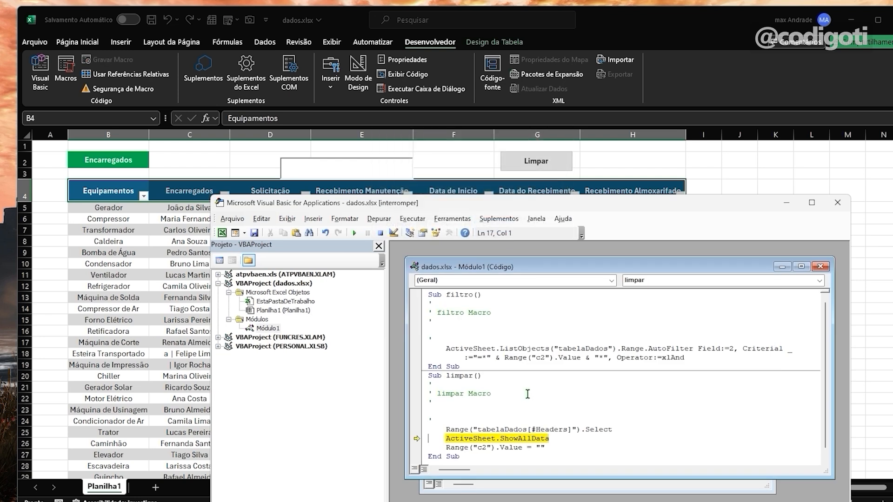
drag(564, 432, 445, 429)
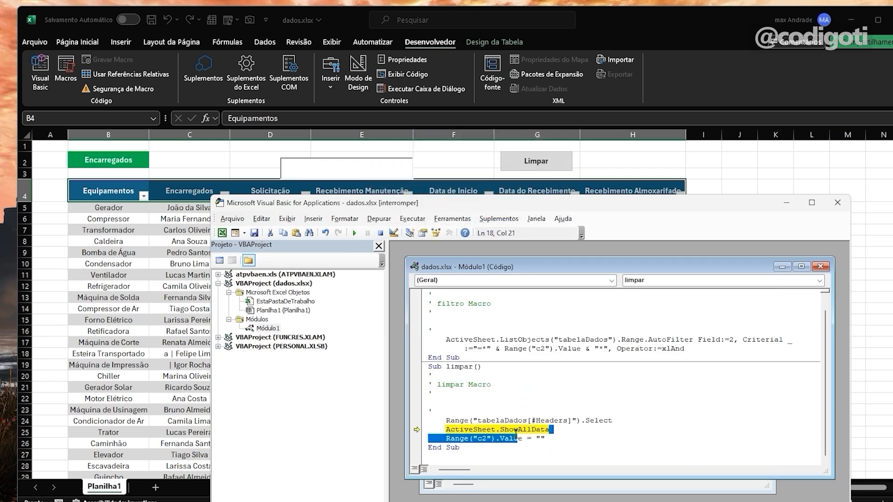
click(380, 234)
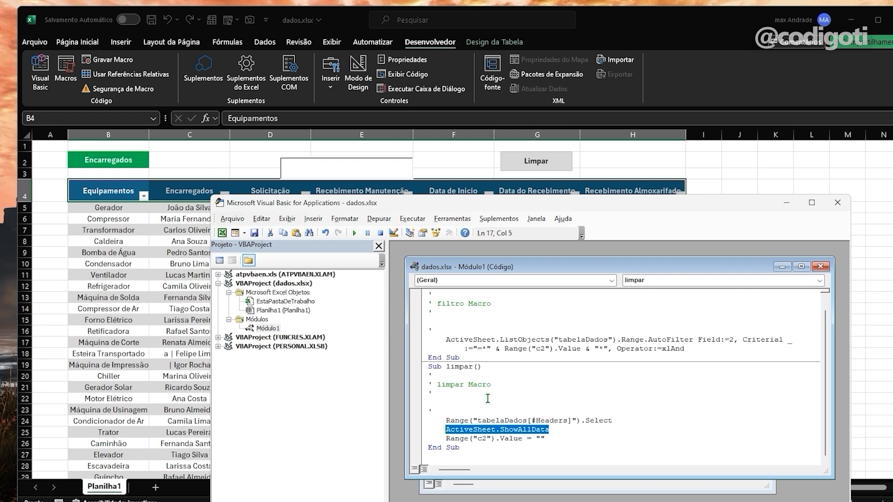
click(277, 47)
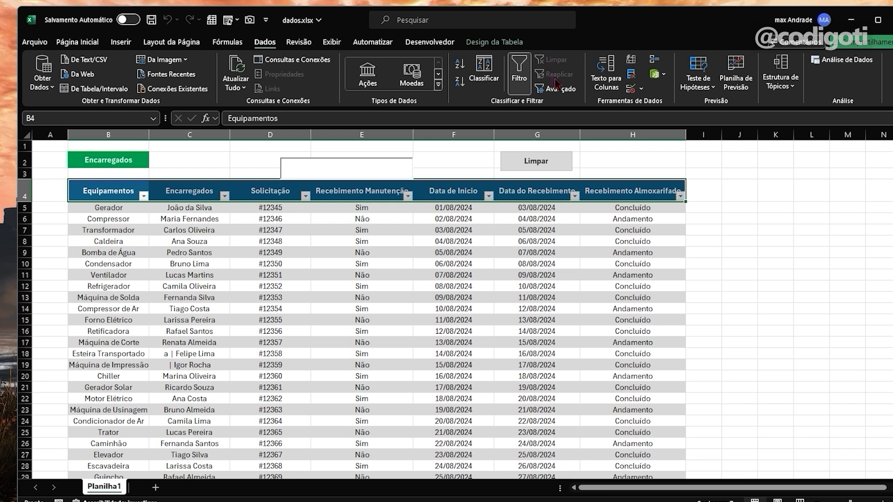
Step: Insert the line On Error Resume Next above the header selection line in the limpar macro
key(alt+F11)
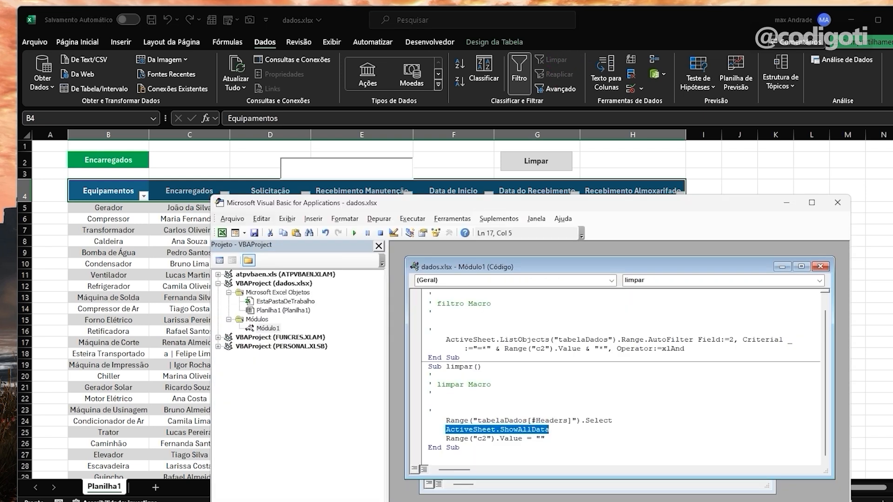
click(489, 411)
key(Return)
key(Return)
key(Tab)
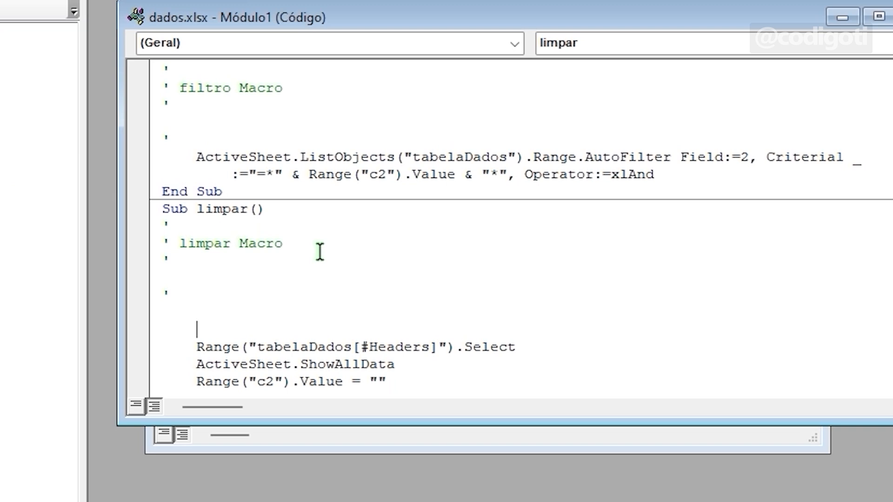
text(on erro res)
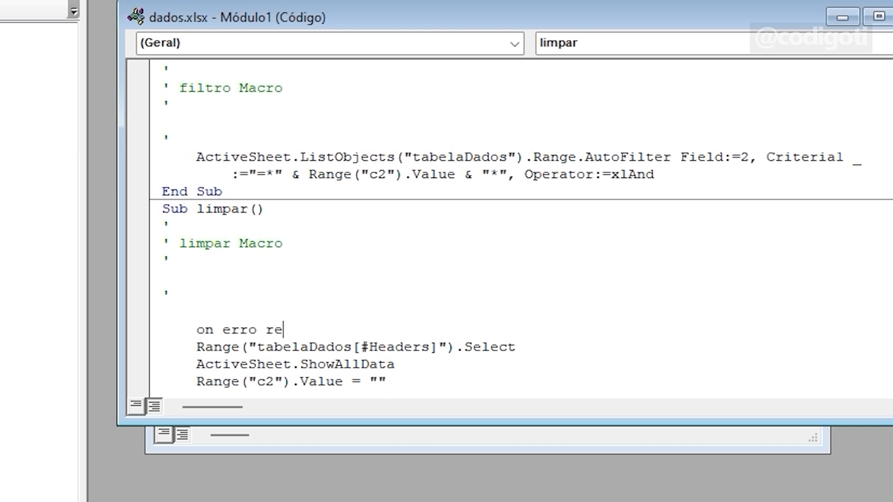
text(ume bnext)
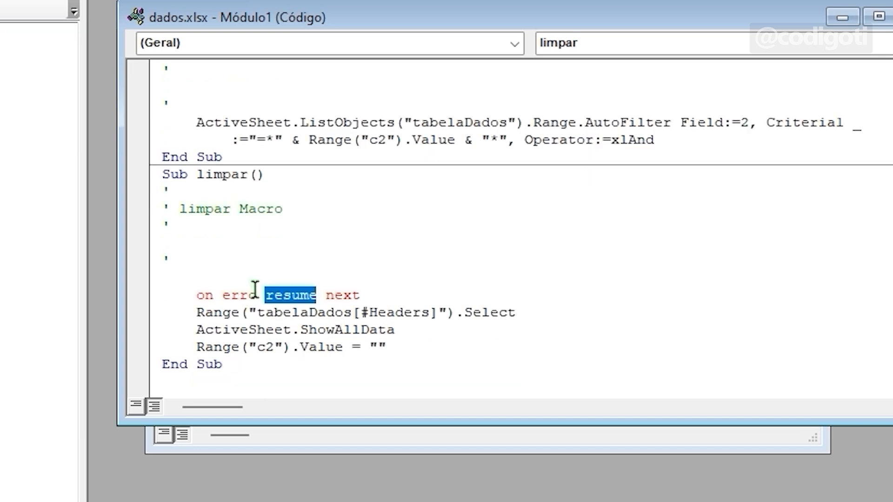
click(255, 290)
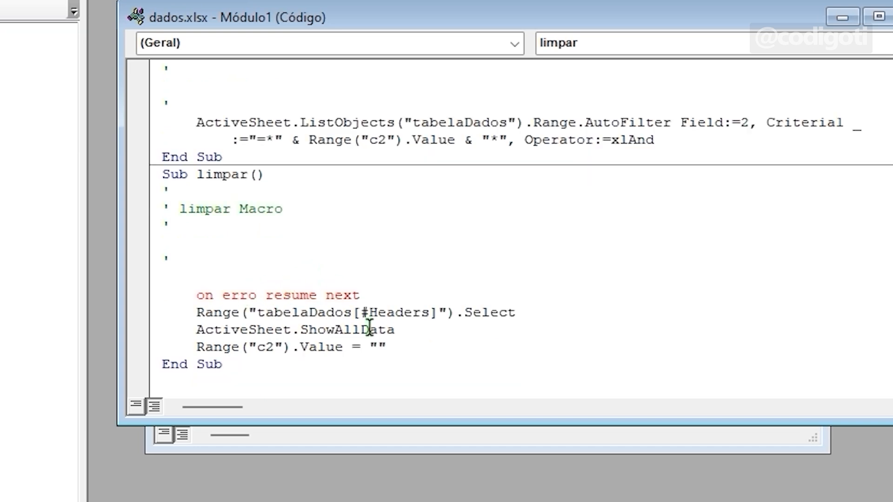
text(r)
click(405, 344)
click(459, 333)
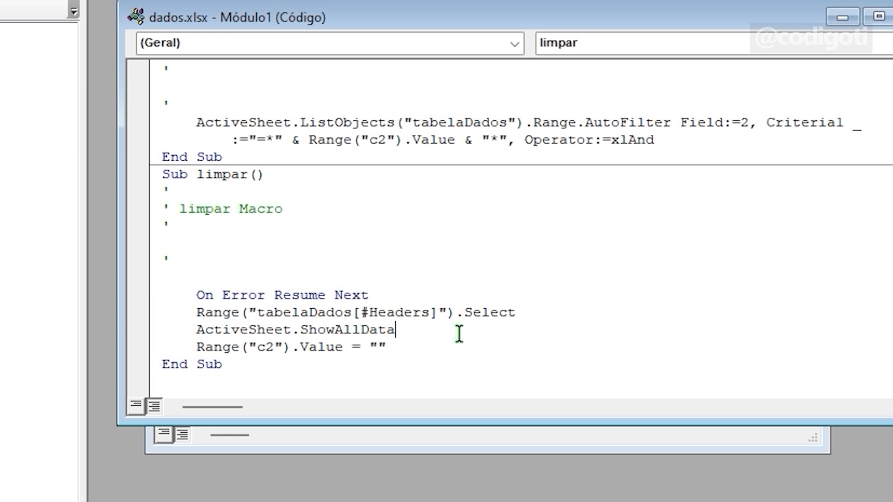
Step: Add the line On erro GoTo 0 below ActiveSheet.ShowAllData in the limpar macro
key(Return)
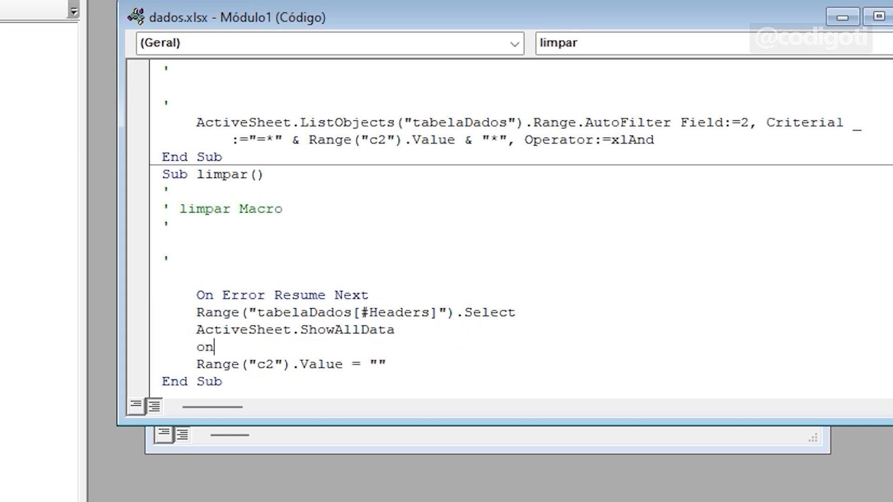
text(on erro goto 0)
click(423, 316)
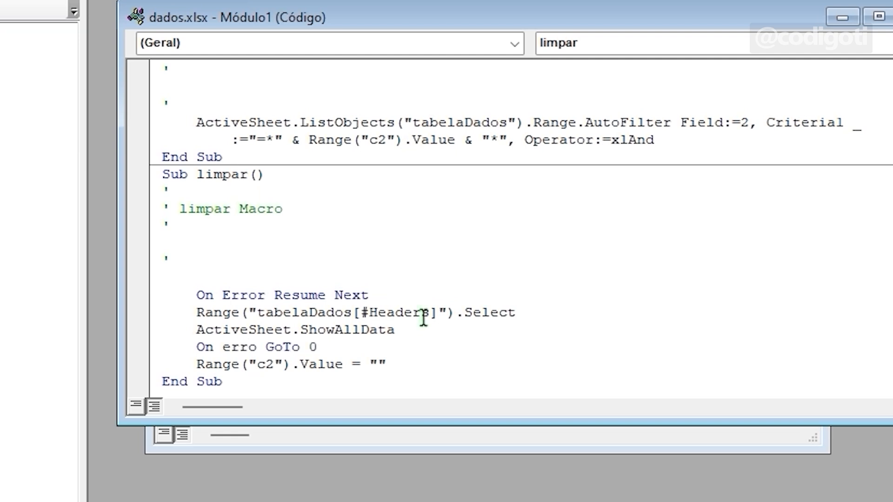
drag(196, 312, 436, 327)
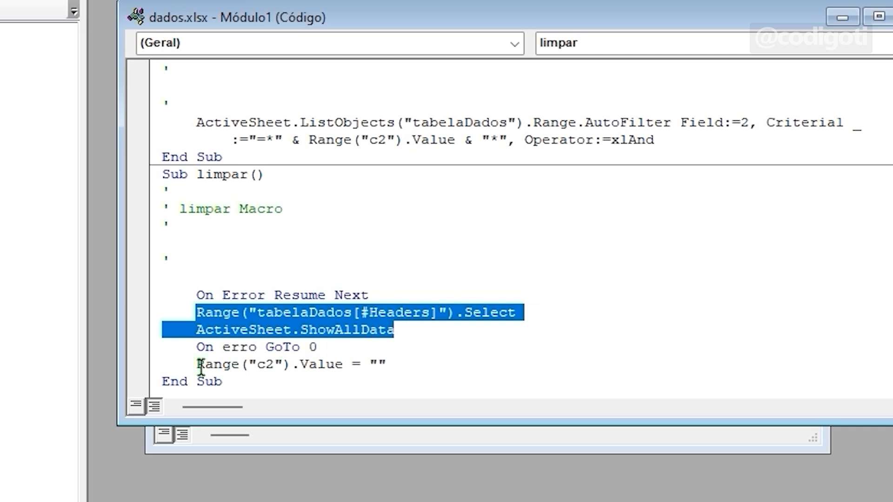
drag(196, 364, 461, 372)
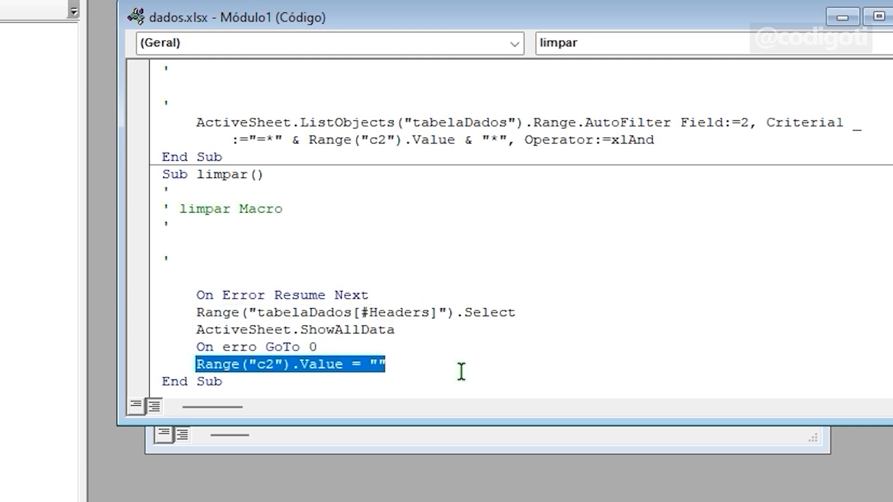
Step: Duplicate the Range("c2").Value = "" line at the end of the limpar macro
key(End)
key(Return)
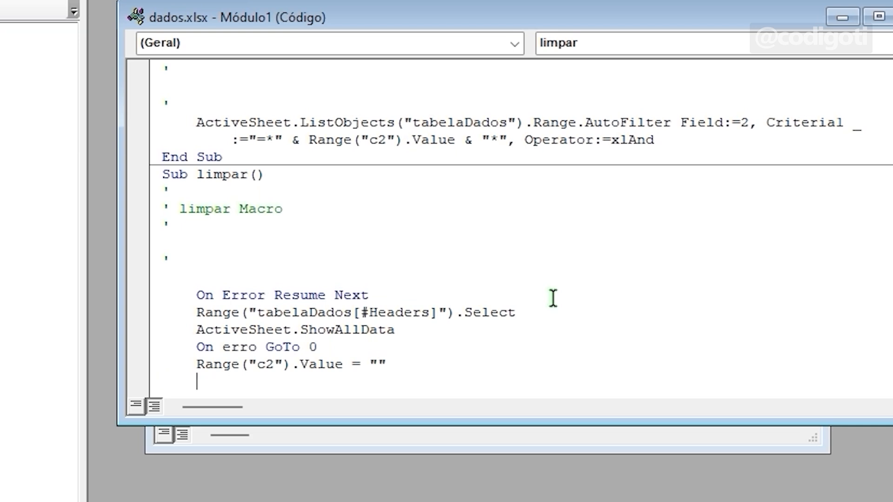
text(ra)
drag(386, 364, 197, 364)
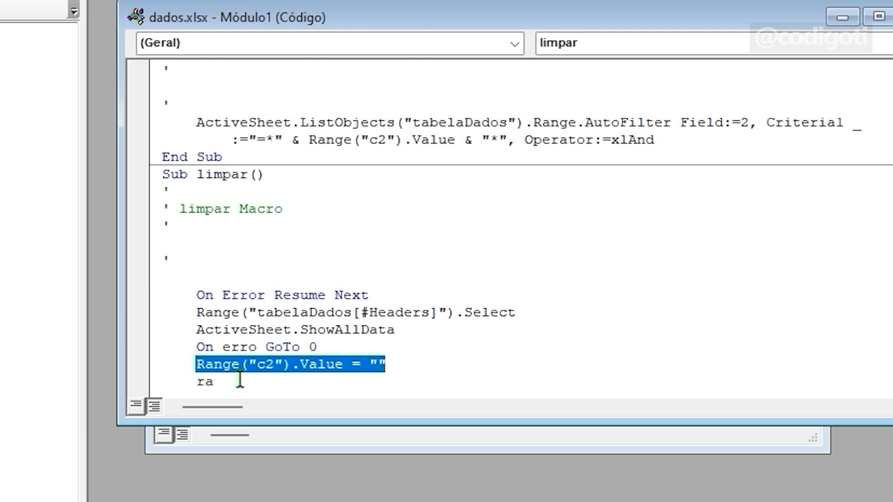
key(ctrl+c)
double_click(205, 381)
scroll(259, 315, down, 1)
key(ctrl+v)
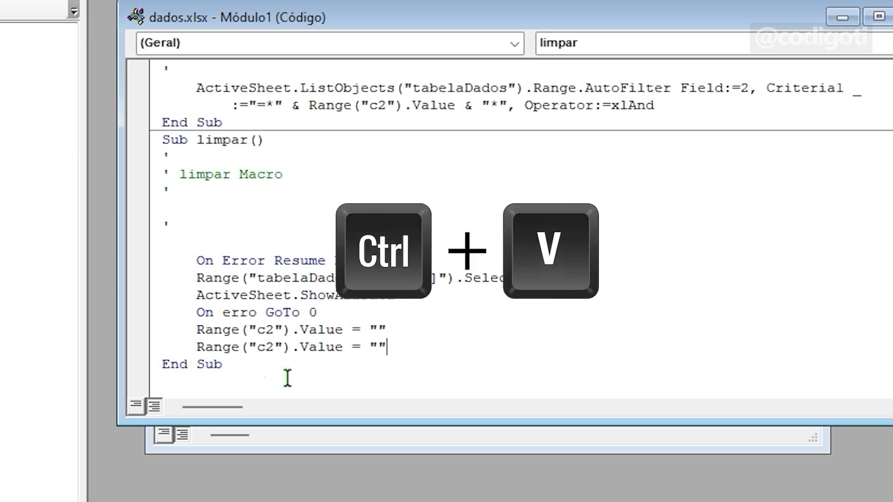
Step: Change the duplicated last line of the limpar macro to Range("b2").Select
drag(300, 347, 433, 347)
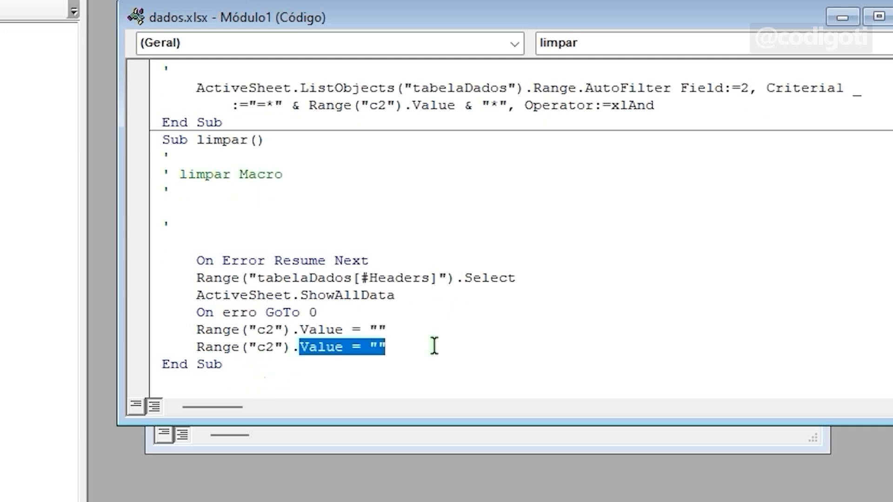
key(BackSpace)
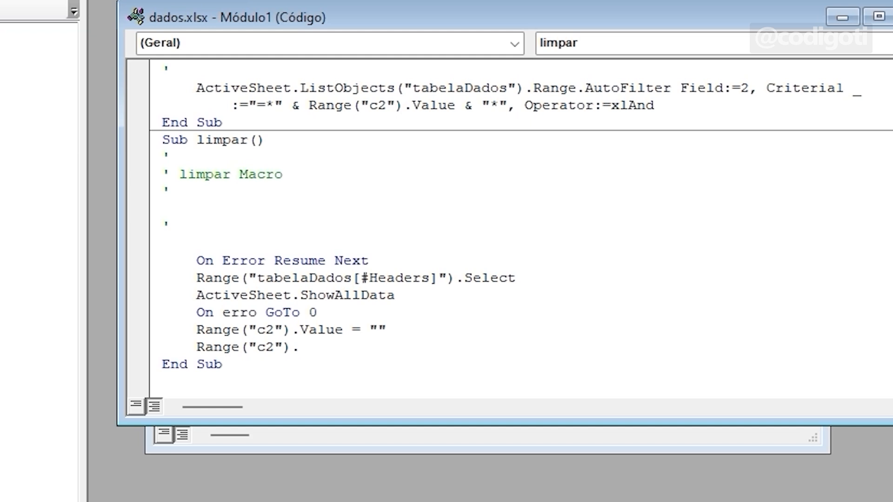
key(ctrl+space)
text(se)
key(Tab)
drag(274, 349, 257, 348)
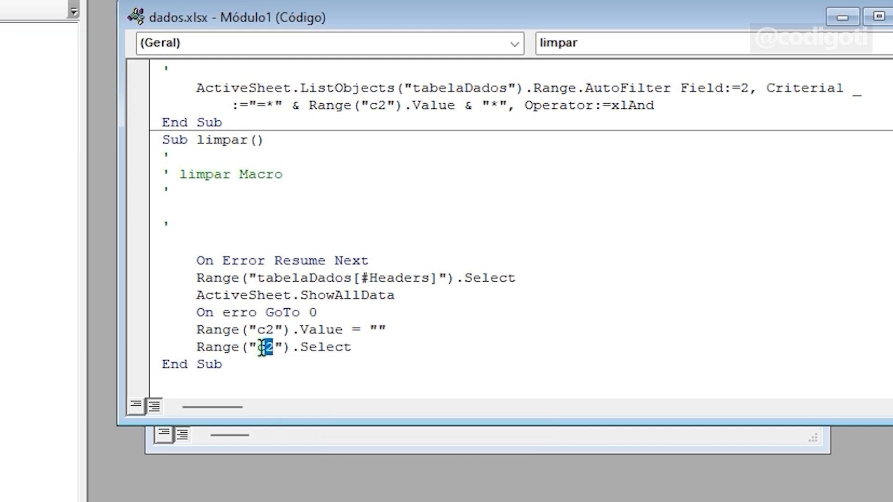
text(b2)
drag(409, 295, 101, 285)
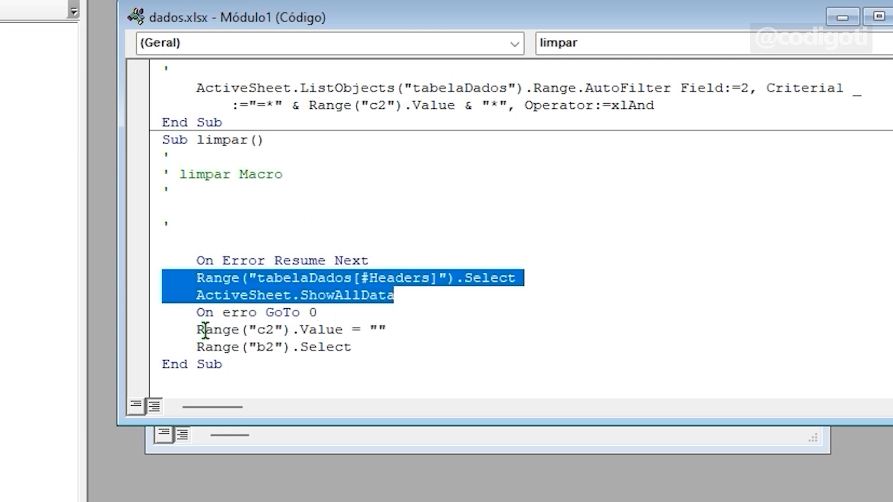
click(190, 331)
drag(191, 331, 410, 346)
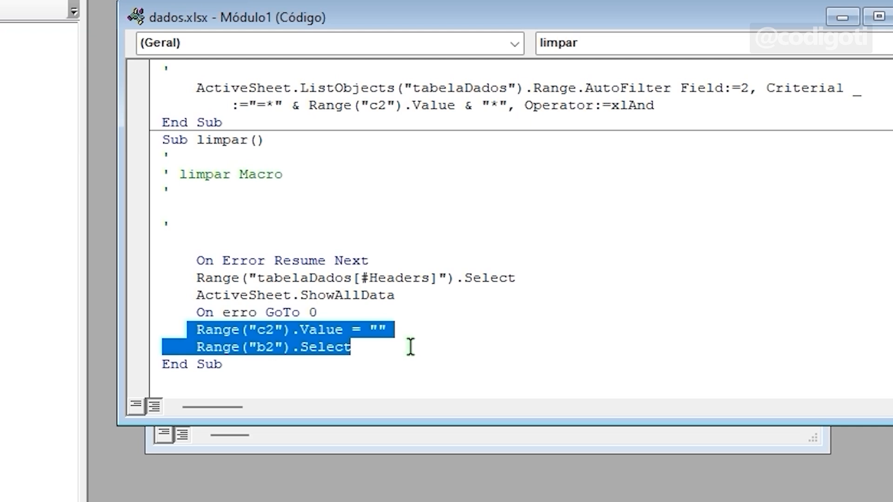
click(325, 313)
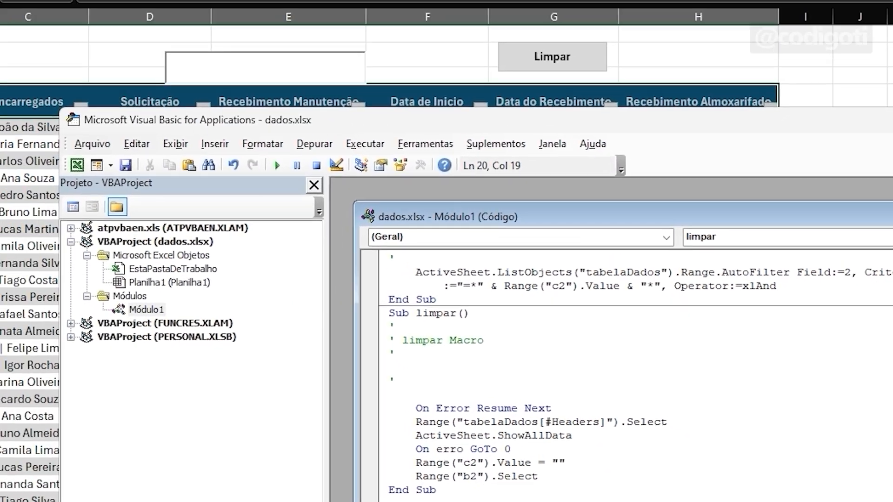
Step: Test the limpar macro with the Limpar button on the worksheet
key(alt+F11)
click(556, 63)
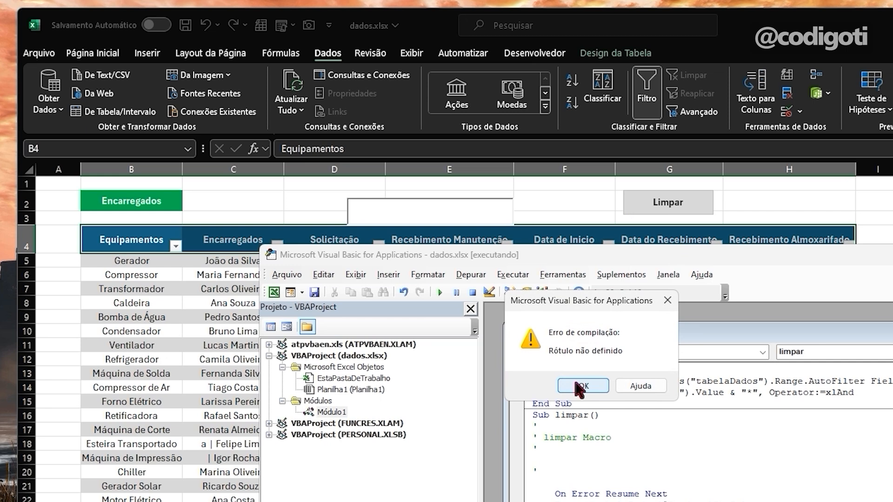
click(578, 392)
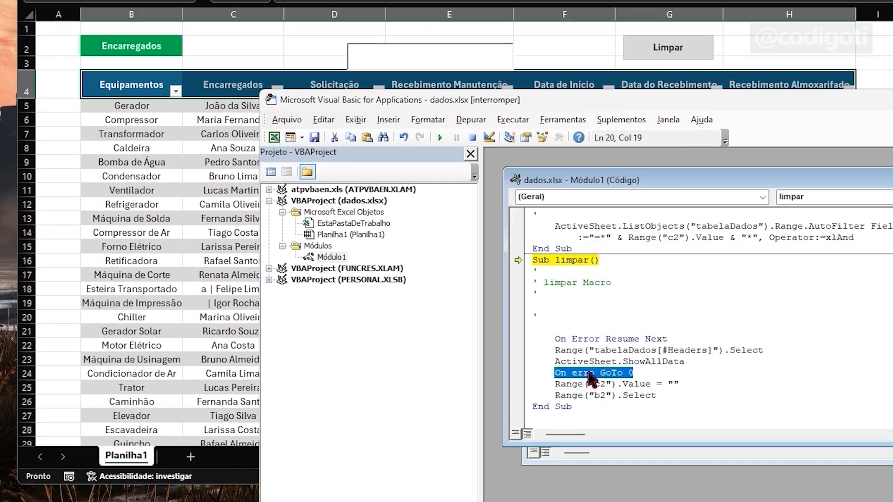
Step: Correct the misspelled line in the limpar macro to On error GoTo 0 and reset the halted execution
click(596, 373)
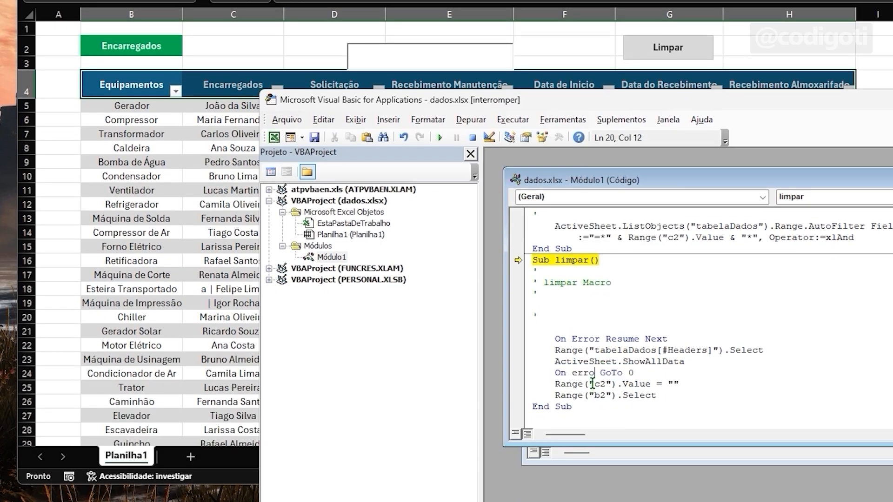
text(r)
click(662, 373)
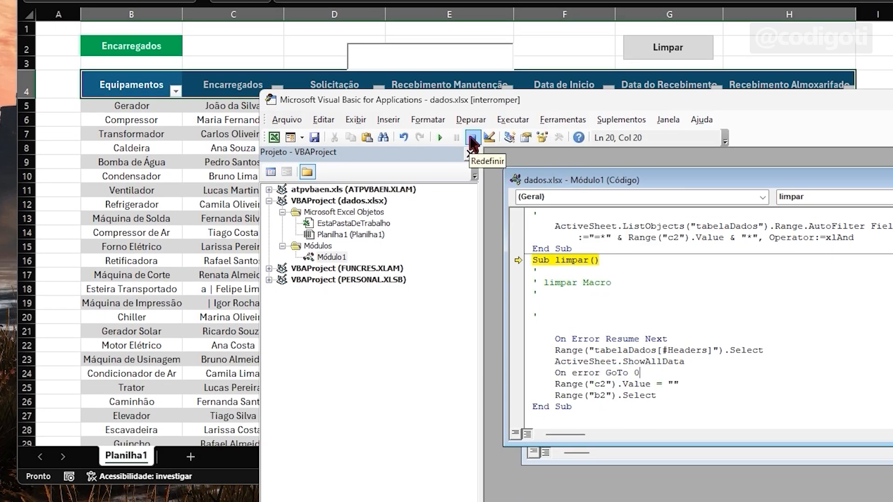
click(472, 139)
Step: Test the Limpar button on the worksheet, filter with mj in the search box, and clear the filter again
key(alt+F11)
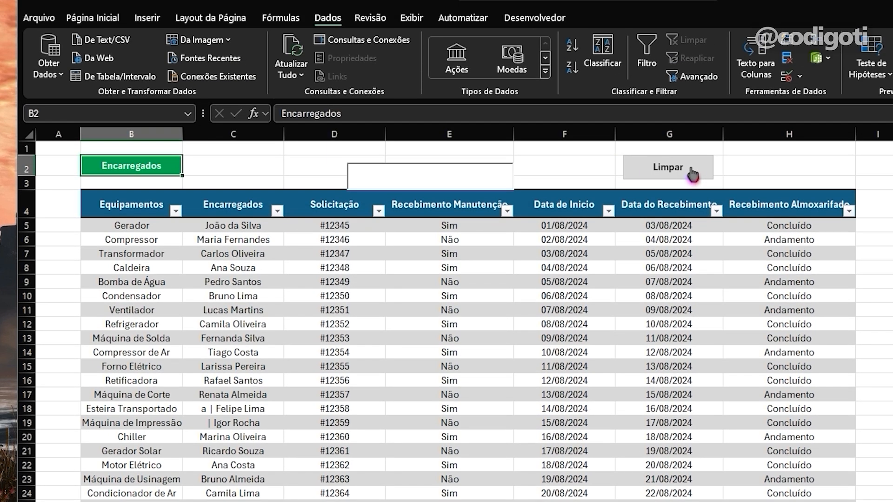
click(691, 170)
click(405, 185)
text(m)
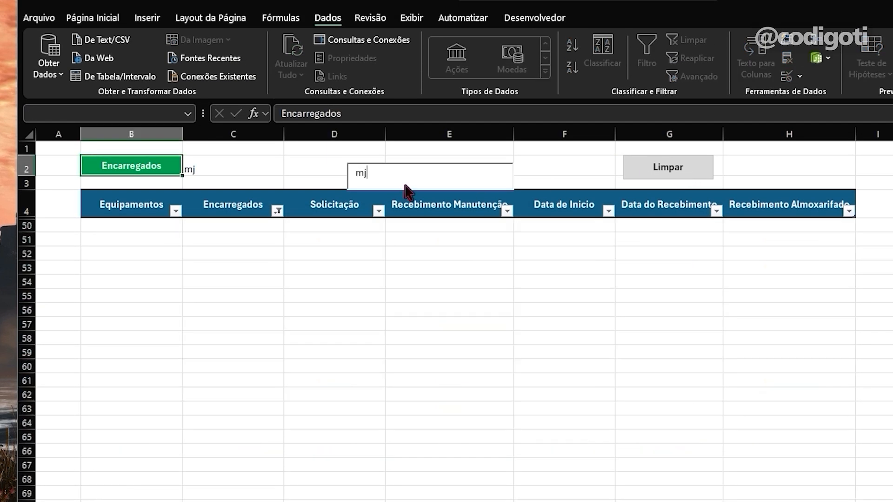
click(662, 173)
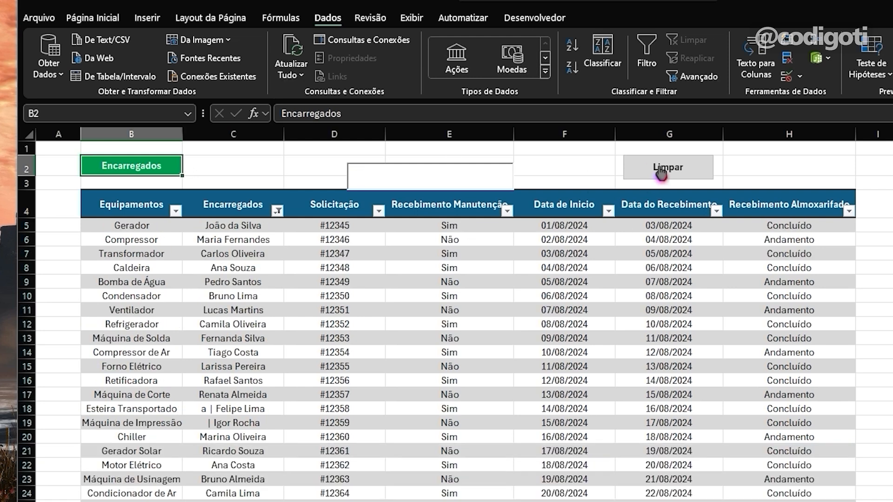
Step: In Design Mode, move the search text box directly beside the Encarregados label and the Limpar button next to the box
click(525, 21)
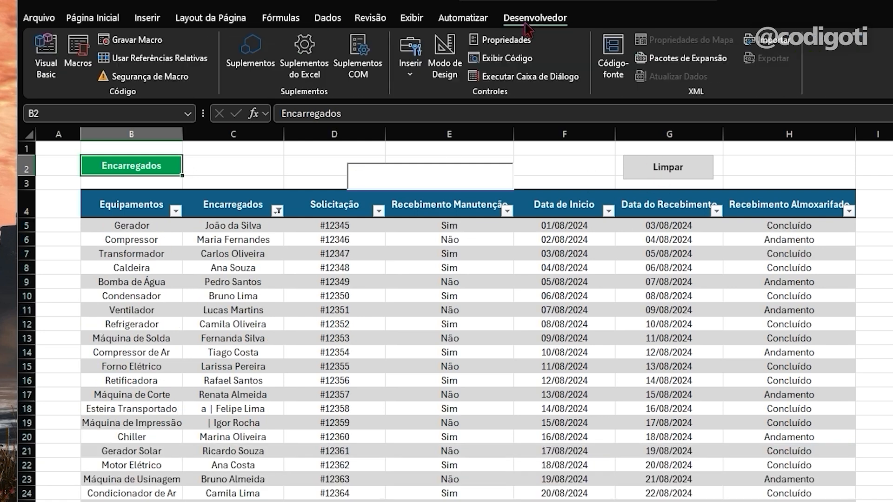
click(445, 56)
drag(455, 168, 289, 156)
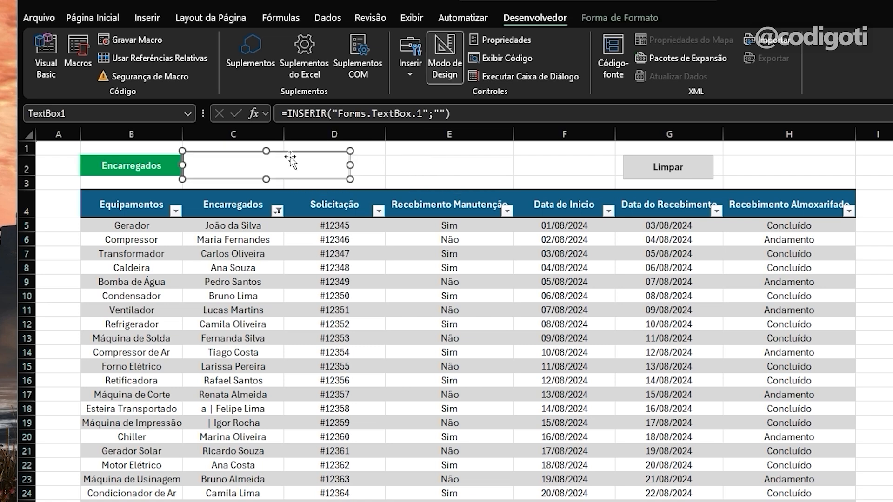
click(657, 159)
drag(658, 158, 401, 150)
Step: Hide the worksheet's gridlines
click(413, 18)
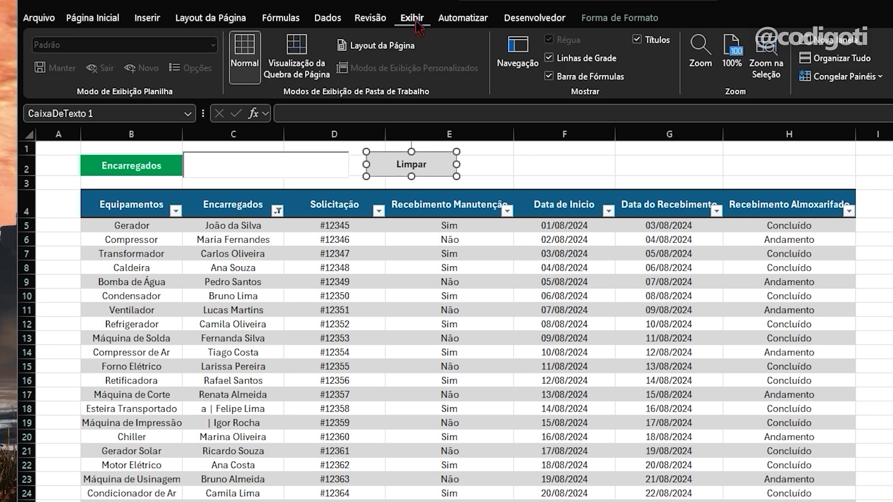
click(580, 60)
click(539, 147)
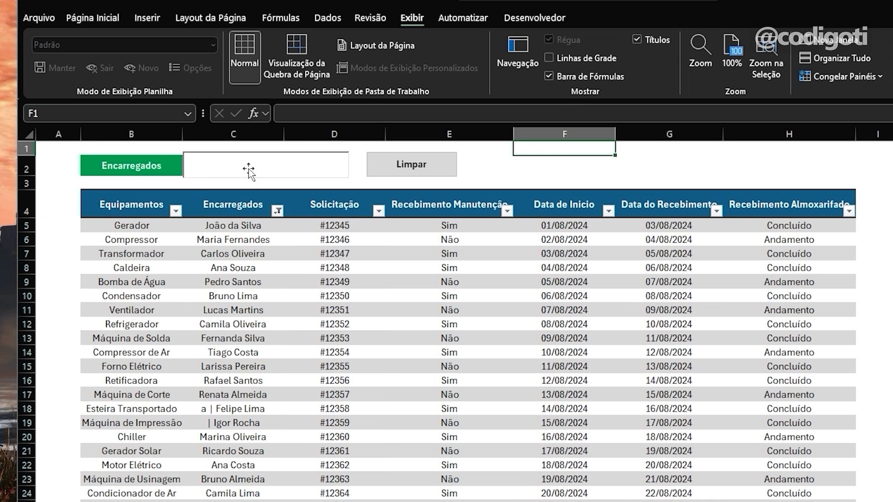
Step: Leave Design Mode, test the search box with mad, and erase the search text
click(535, 17)
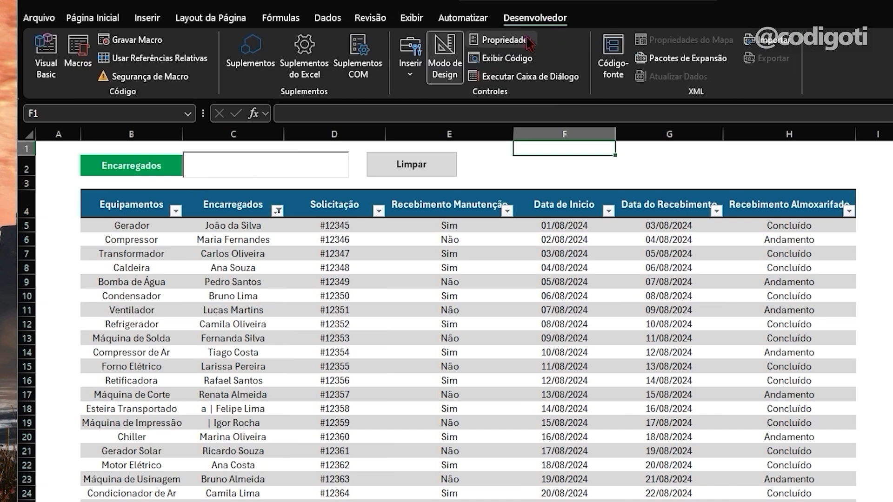
click(452, 61)
click(245, 159)
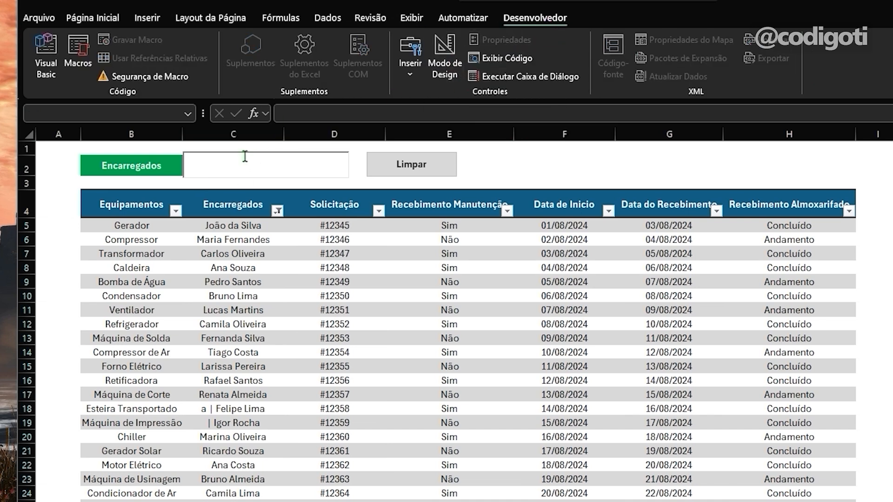
text(mad)
key(BackSpace)
key(BackSpace)
key(BackSpace)
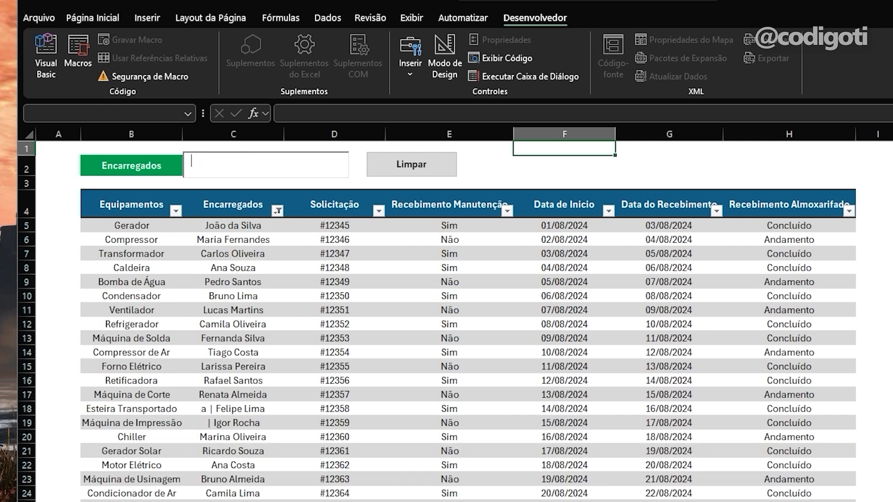
click(508, 164)
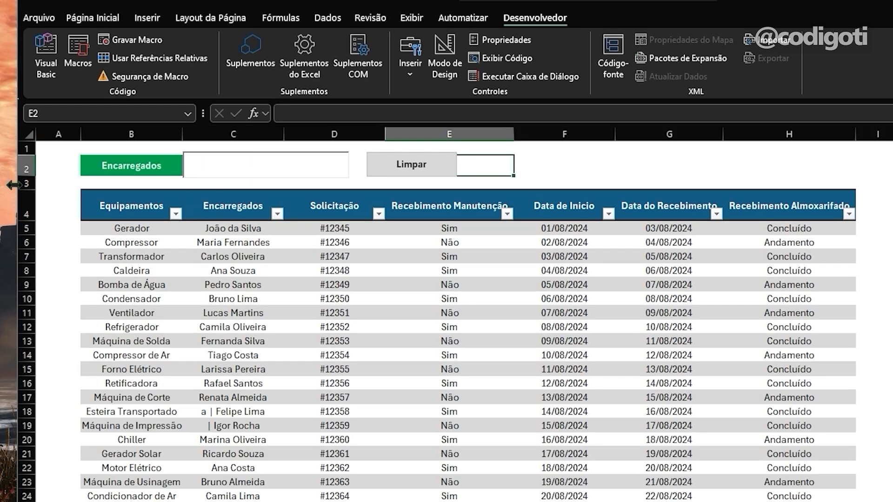
Step: Insert two blank rows at row 4, above the table's header row
click(26, 205)
right_click(25, 207)
click(55, 343)
right_click(26, 198)
click(55, 335)
click(121, 198)
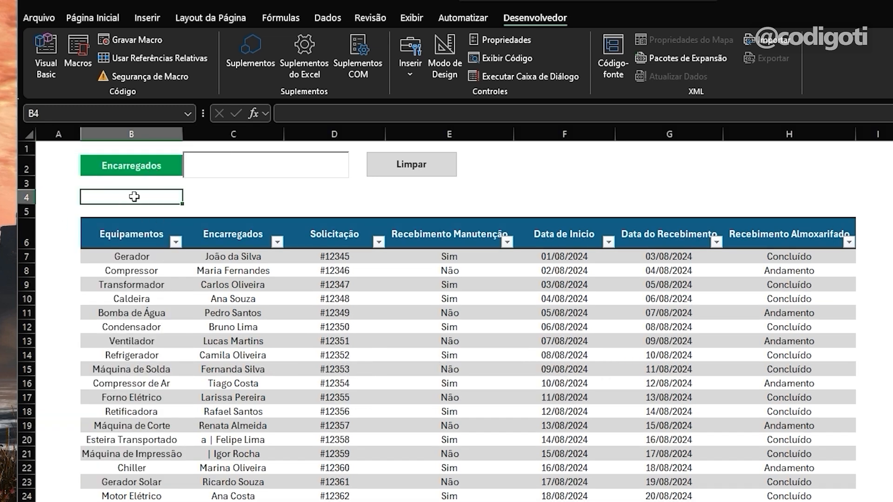
Step: Copy the green Encarregados label from B2 to B4 and change the copy's text to Equipamentos
click(144, 165)
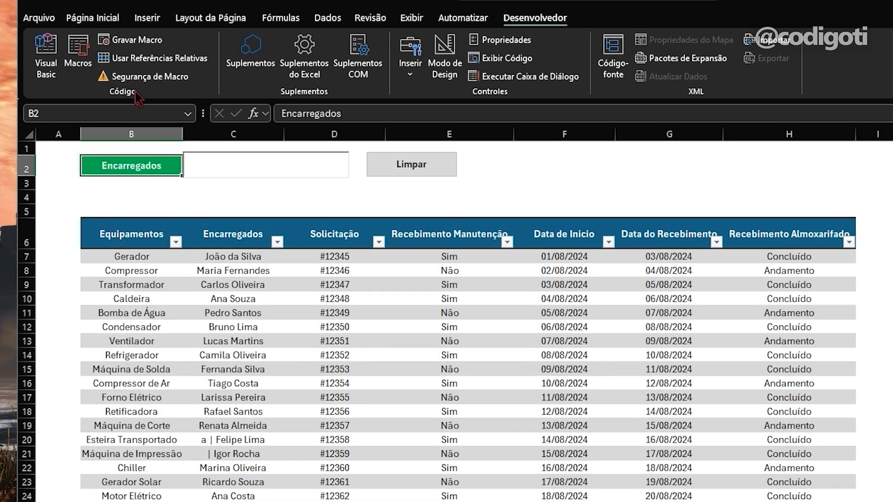
click(108, 19)
key(ctrl+c)
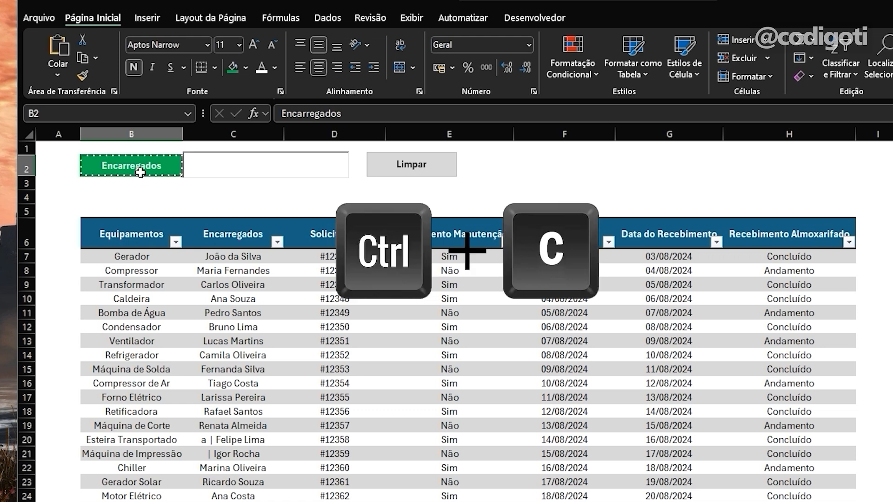
click(117, 197)
key(ctrl+v)
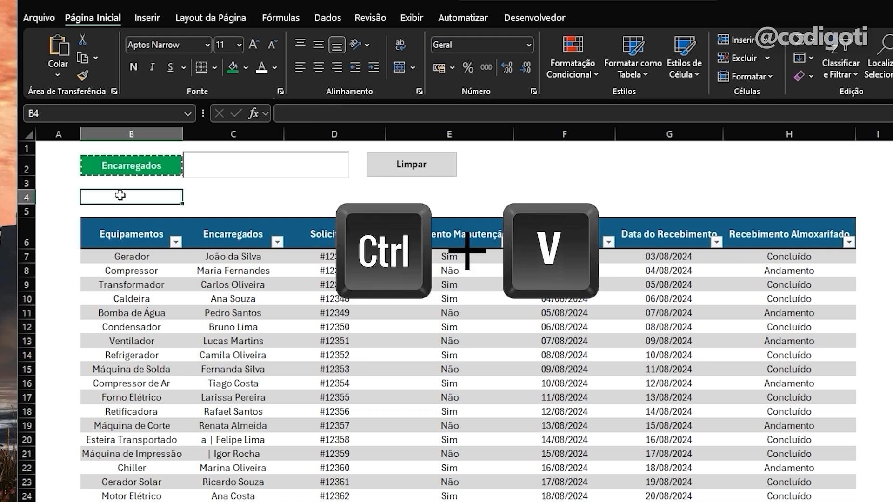
double_click(170, 200)
drag(169, 200, 80, 196)
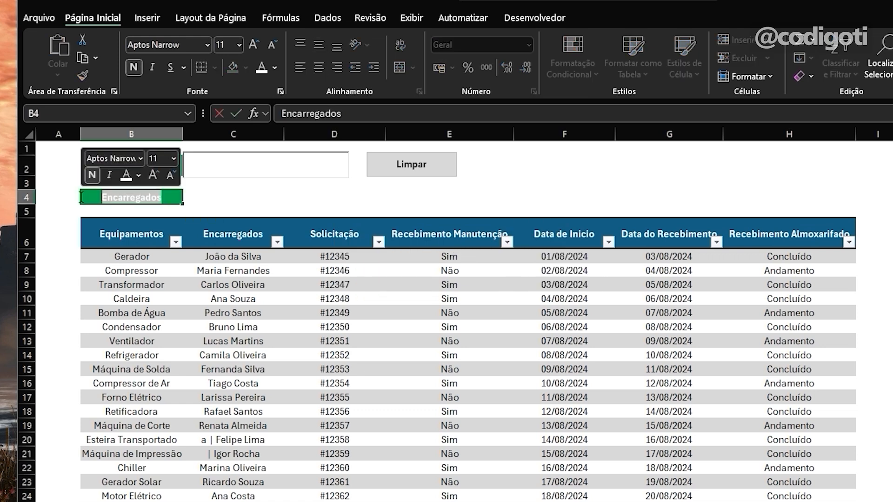
text(Equipamentos)
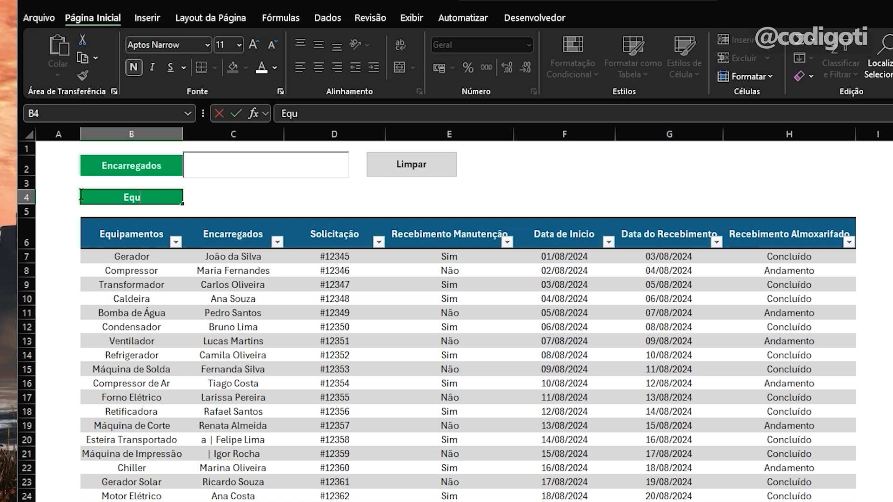
click(236, 114)
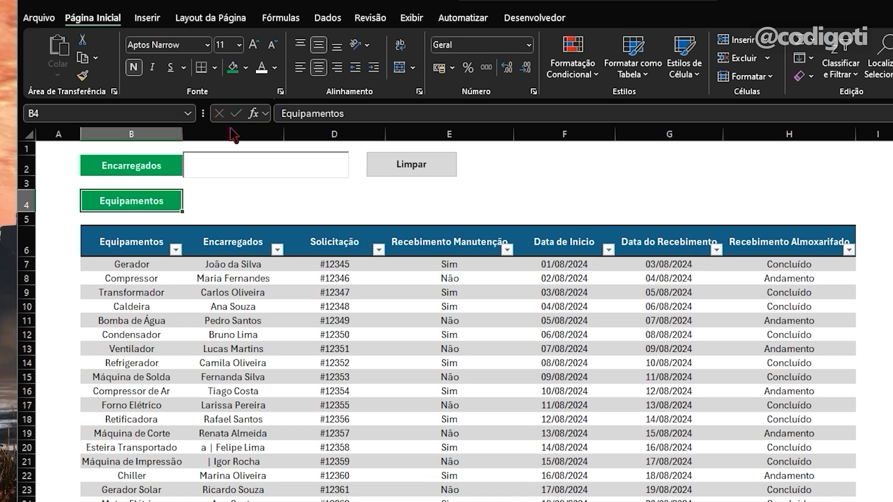
Step: Duplicate the search text box in Design Mode and place the copy in row 4 near the Equipamentos label
click(205, 156)
click(539, 19)
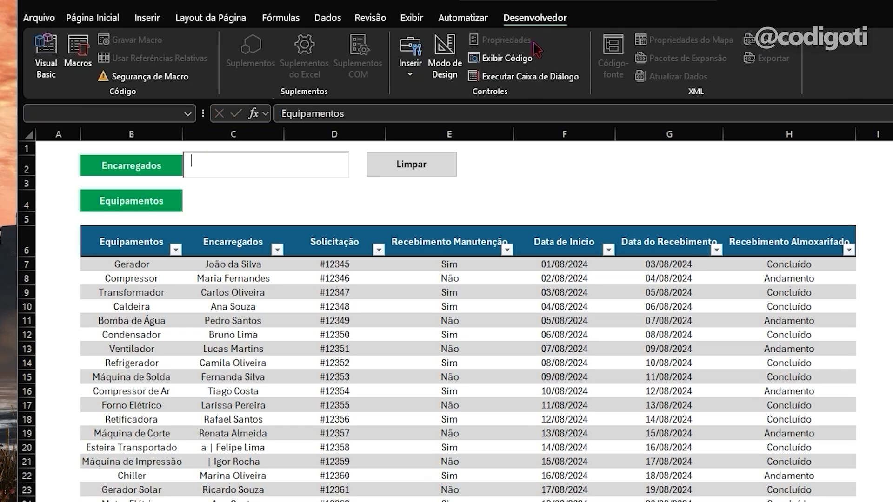
click(444, 56)
click(256, 157)
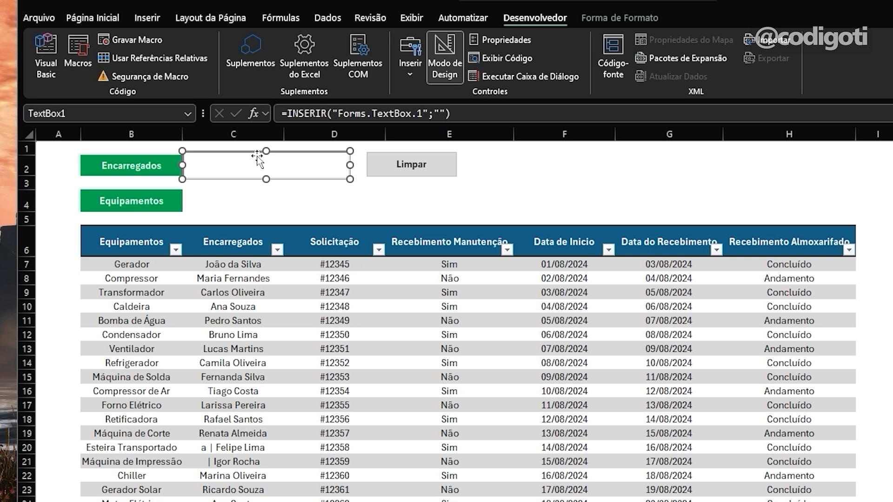
key(ctrl+d)
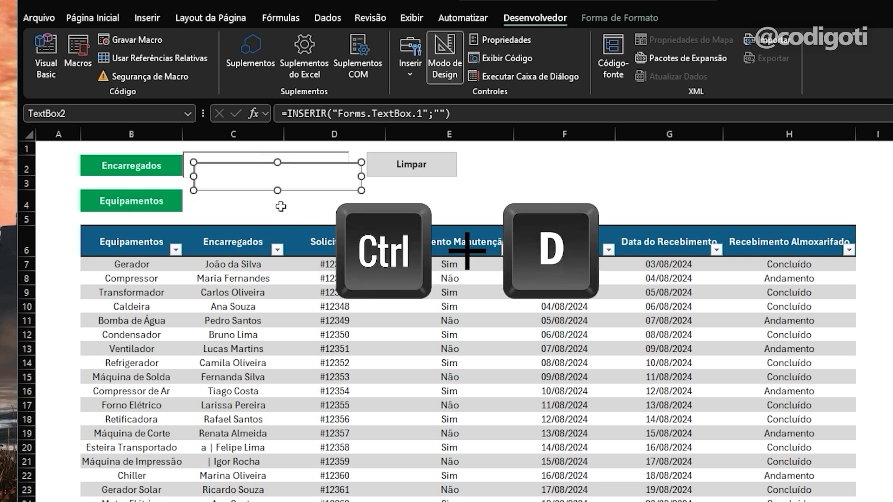
Step: Set the duplicated text box's LinkedCell property to C4
click(500, 40)
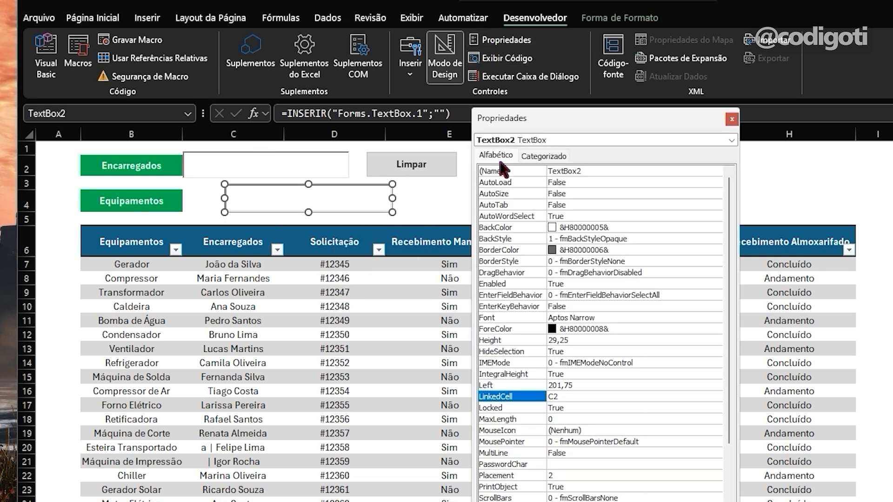
click(571, 399)
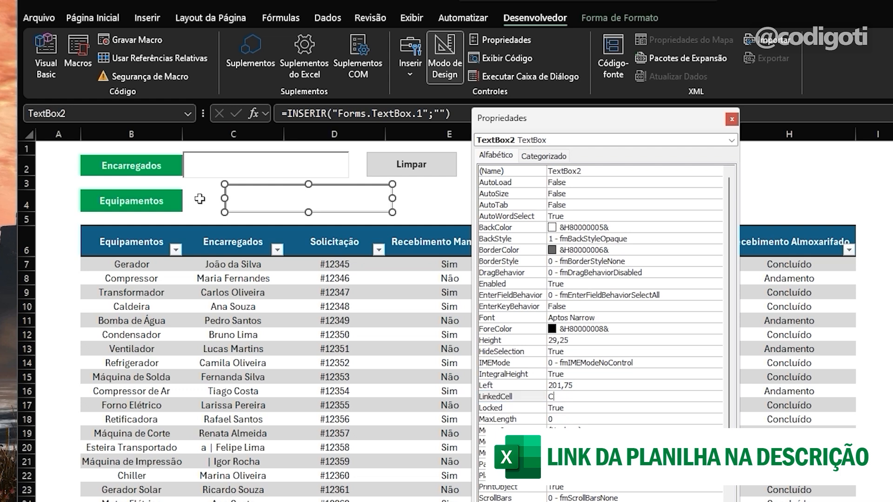
text(4)
key(Return)
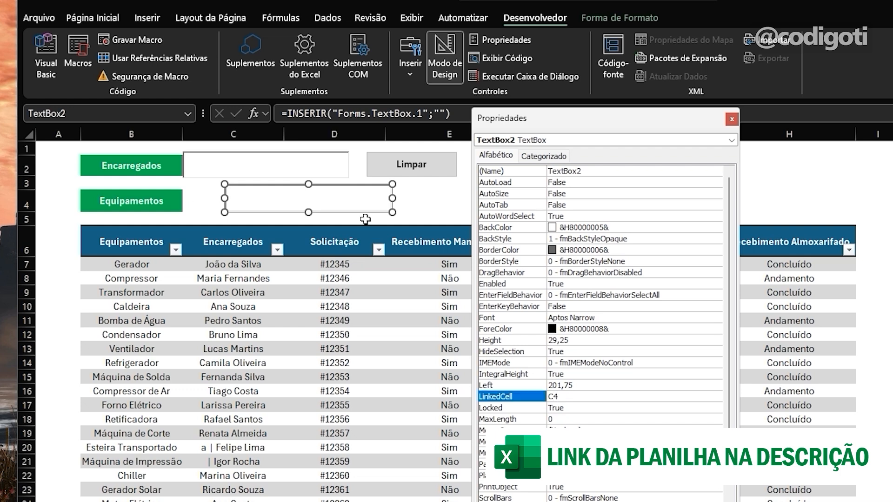
click(732, 119)
Step: Create a Change event procedure for TextBox2 in the code of Planilha1
click(505, 59)
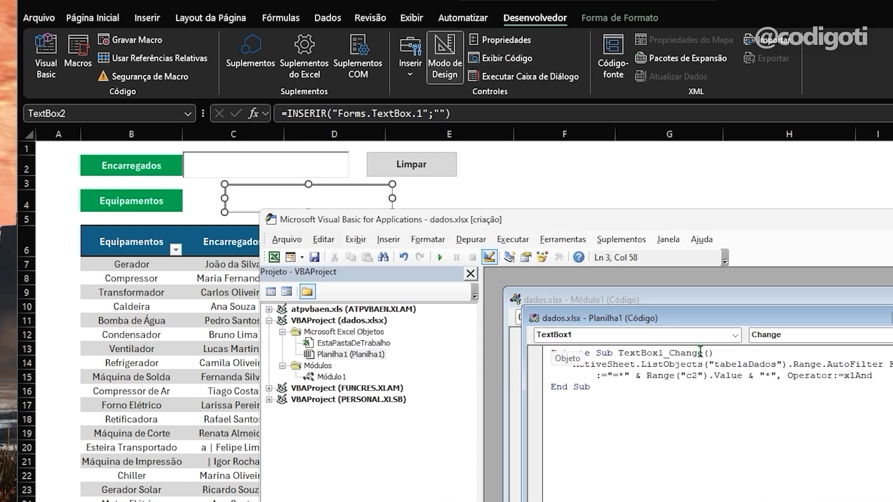
click(735, 334)
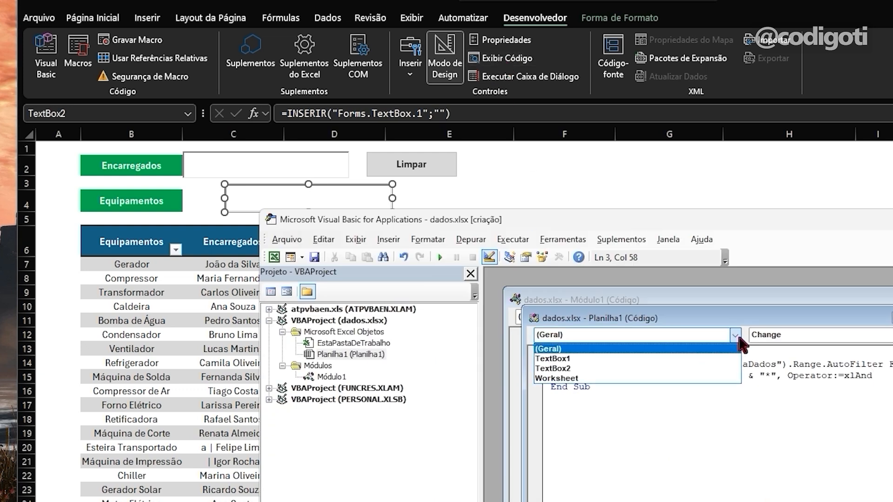
click(559, 372)
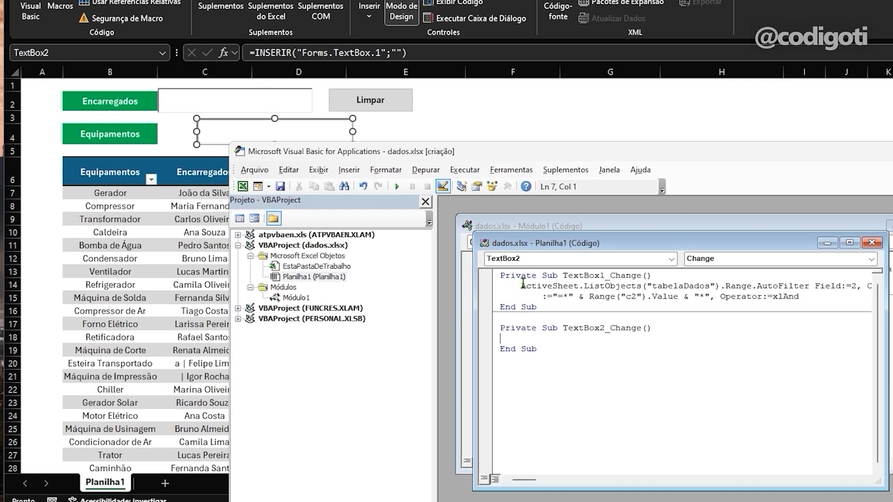
Step: Copy the AutoFilter statement from TextBox1_Change into the TextBox2_Change procedure
drag(799, 296, 495, 286)
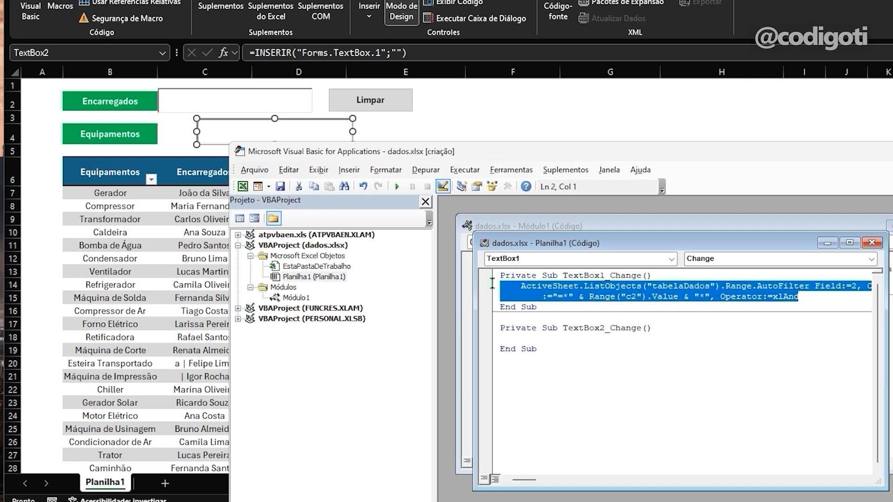
click(505, 335)
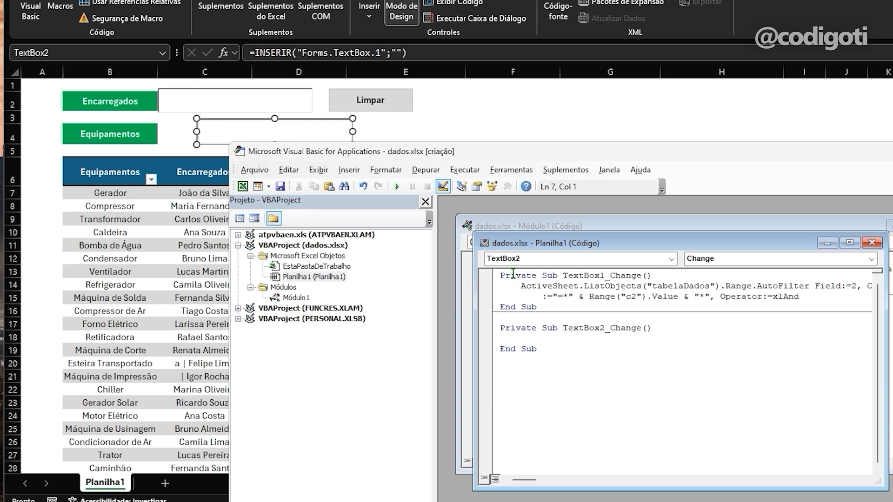
key(ctrl+v)
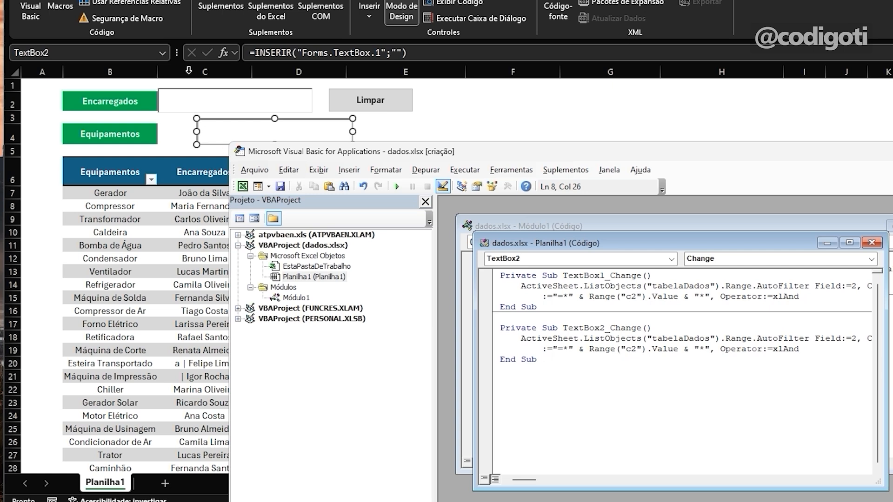
Step: Change the cell reference in the TextBox2_Change filter criterion to Range("c4").Value
key(BackSpace)
key(Delete)
text(c4)
drag(588, 349, 682, 349)
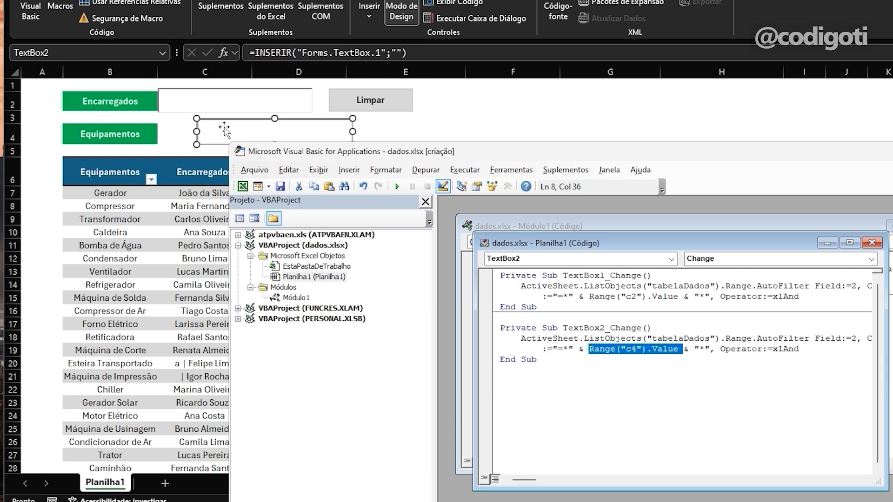
Step: Set the AutoFilter Field argument to 1 in the TextBox2_Change procedure, checking it against TextBox1_Change
drag(815, 338, 851, 340)
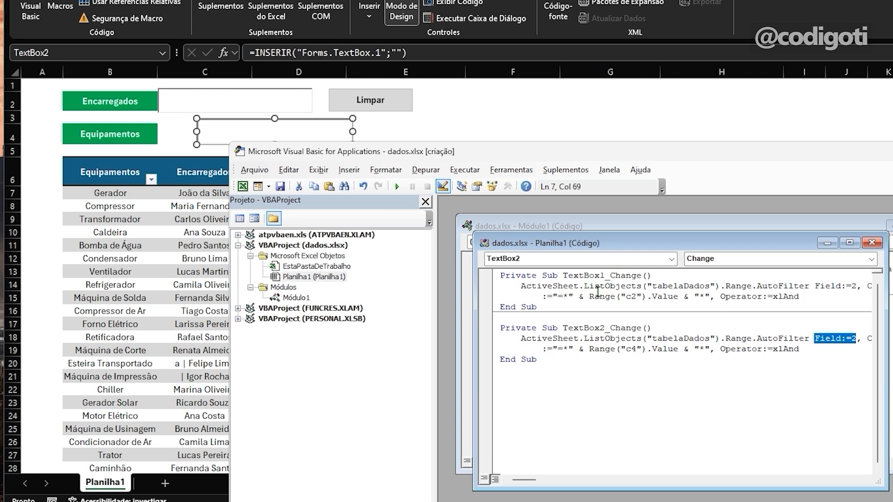
drag(856, 286, 818, 286)
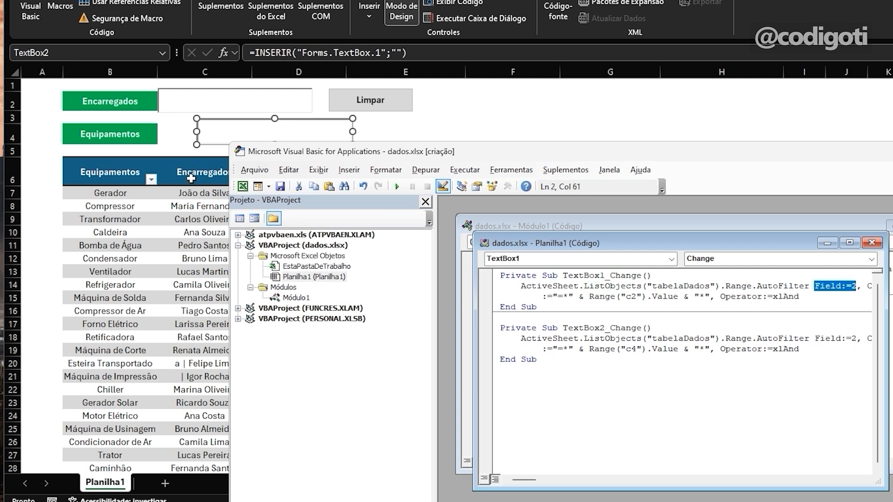
drag(291, 155, 297, 222)
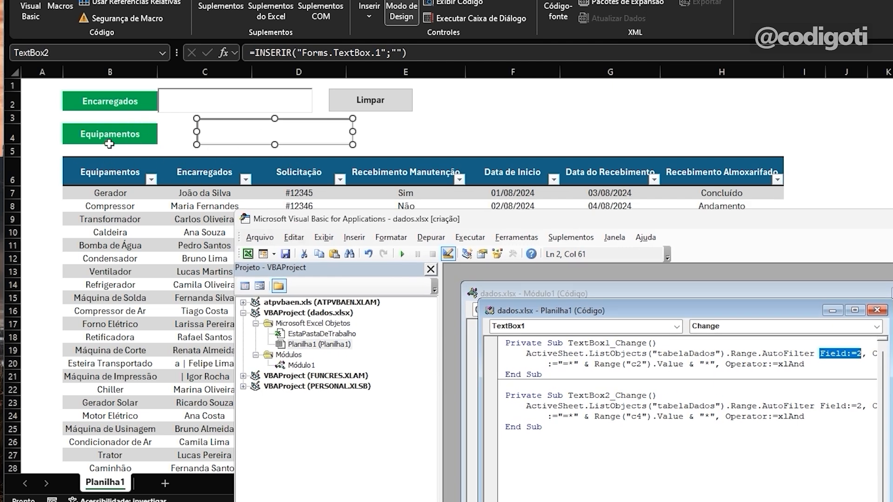
click(610, 396)
double_click(860, 405)
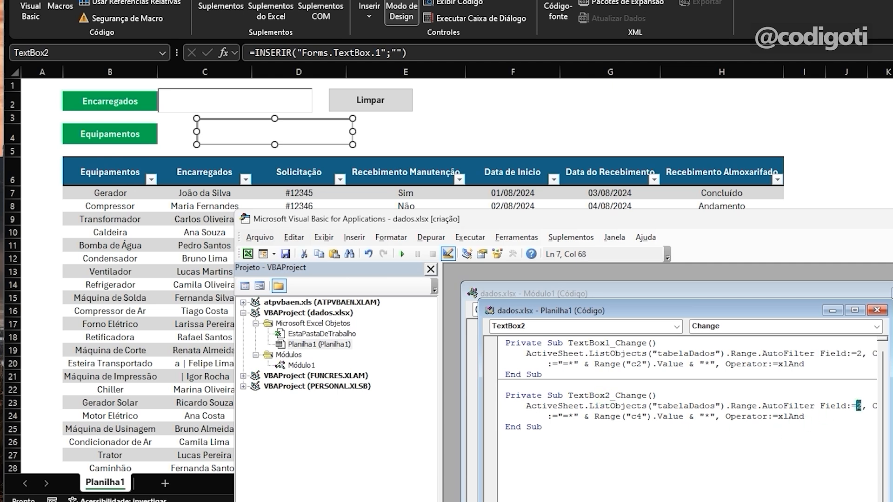
text(1)
drag(713, 406, 657, 406)
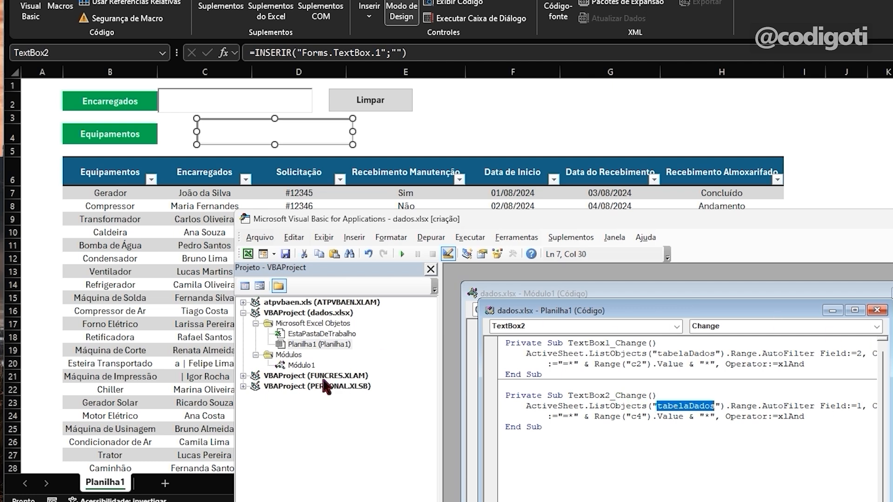
Step: Try to make the limpar macro in Módulo1 clear both search cells by changing its cleared range to "c2;c4"
double_click(301, 365)
drag(551, 368, 484, 366)
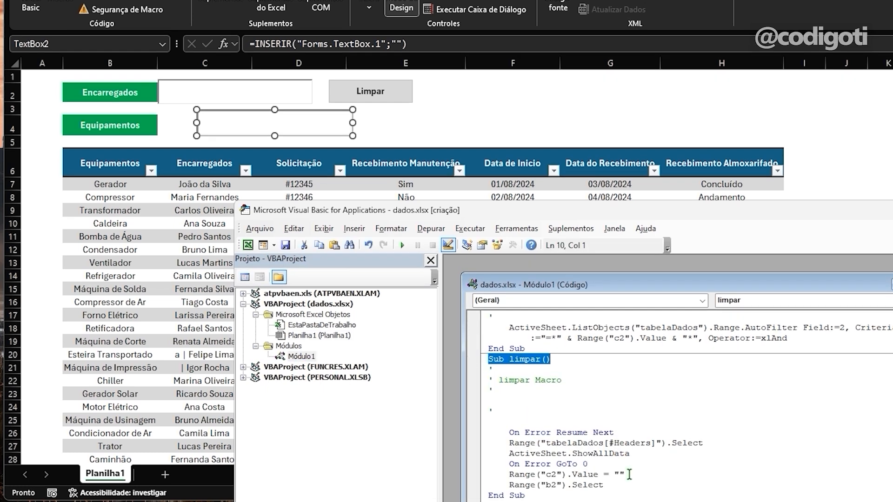
drag(624, 483, 508, 484)
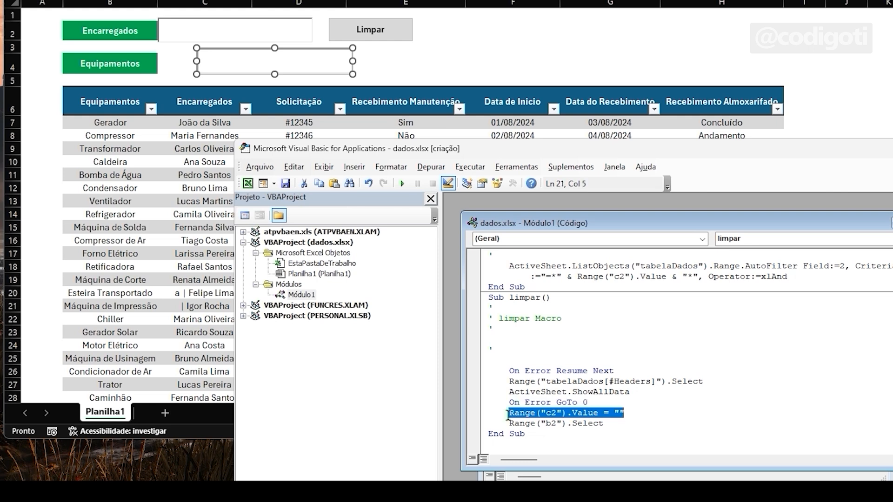
click(561, 412)
text(;c4)
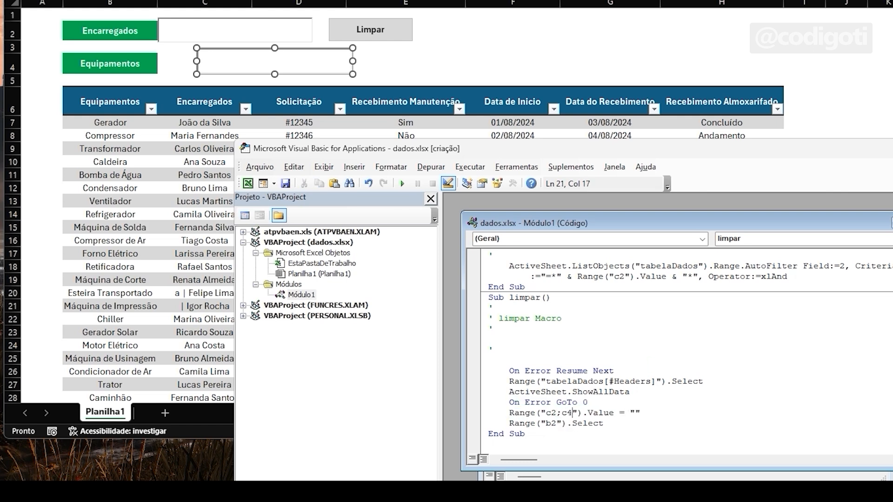
Step: Move the second text box directly beside the Equipamentos label, aligned beneath the Encarregados search box
drag(342, 75, 308, 78)
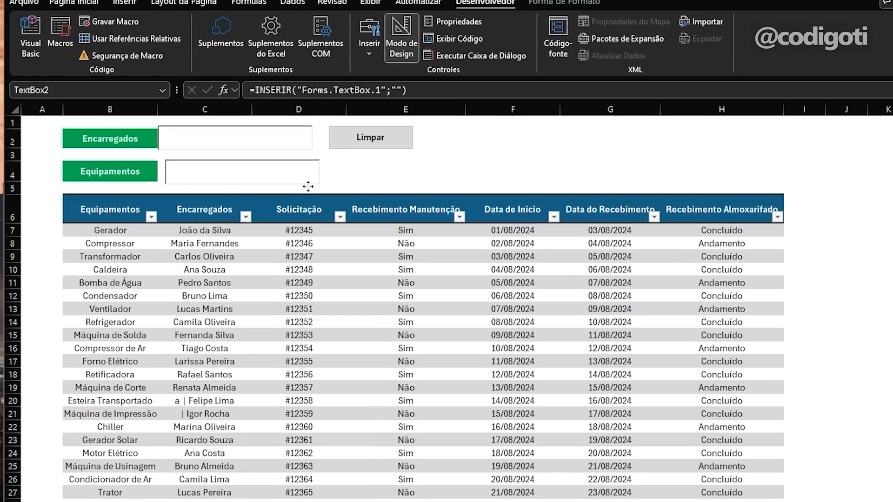
drag(308, 186, 300, 186)
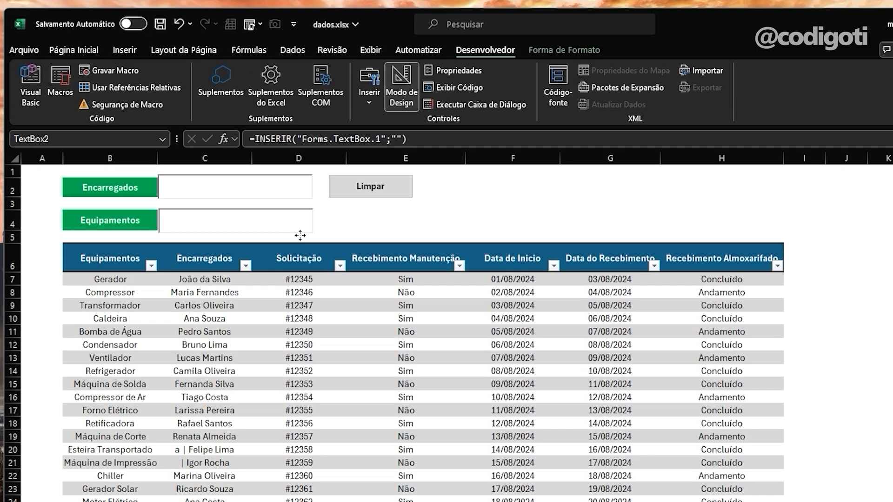
drag(300, 235, 300, 235)
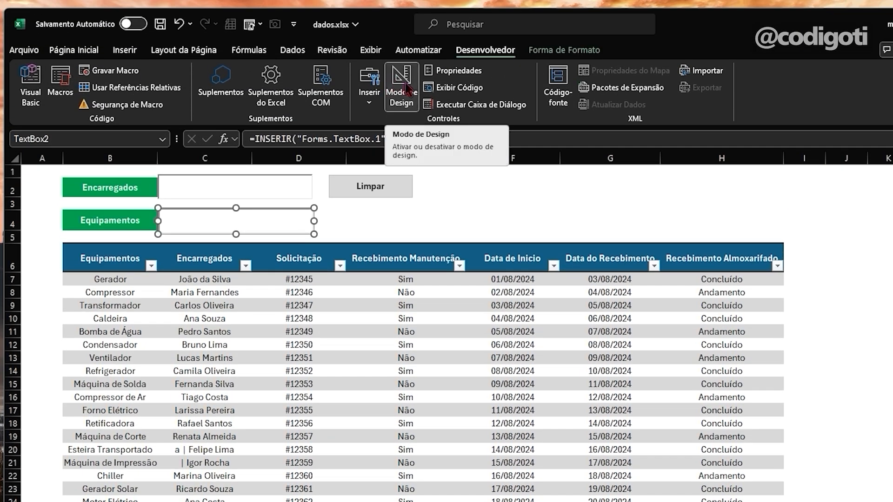
Step: Leave design mode and filter the table by a partial first name in Encarregados and "com" in Equipamentos
click(403, 88)
click(265, 188)
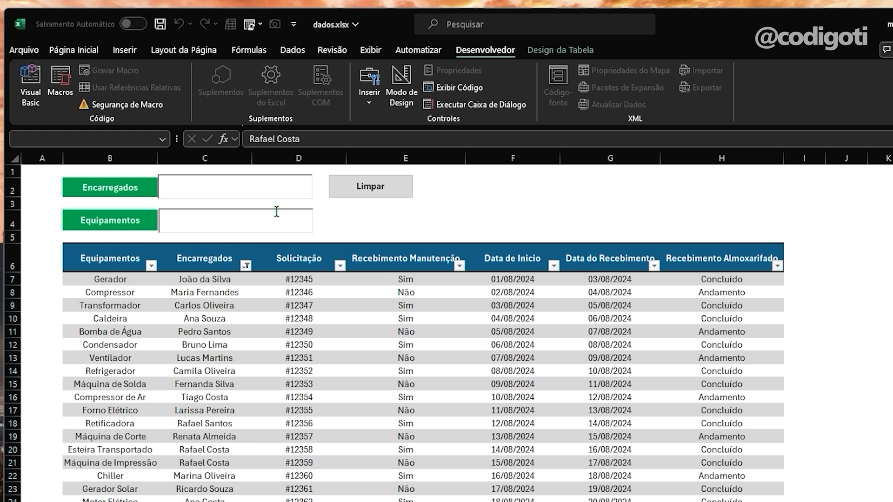
text(rafa)
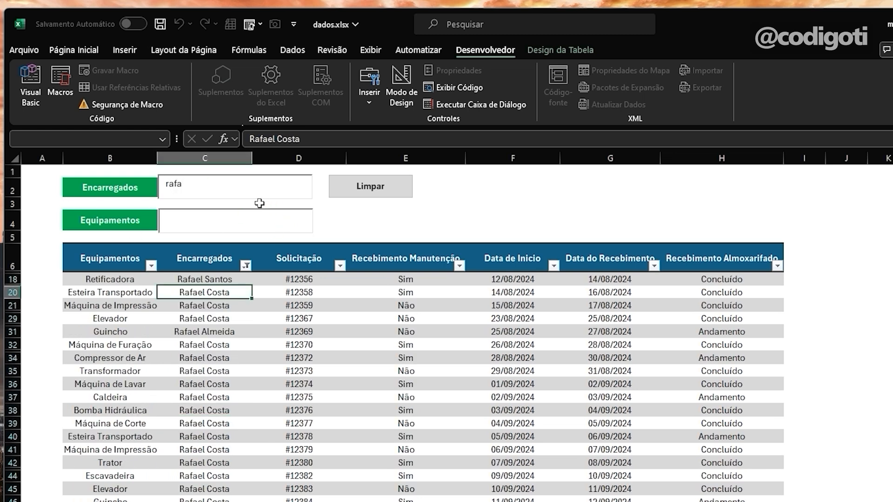
click(228, 216)
text(com)
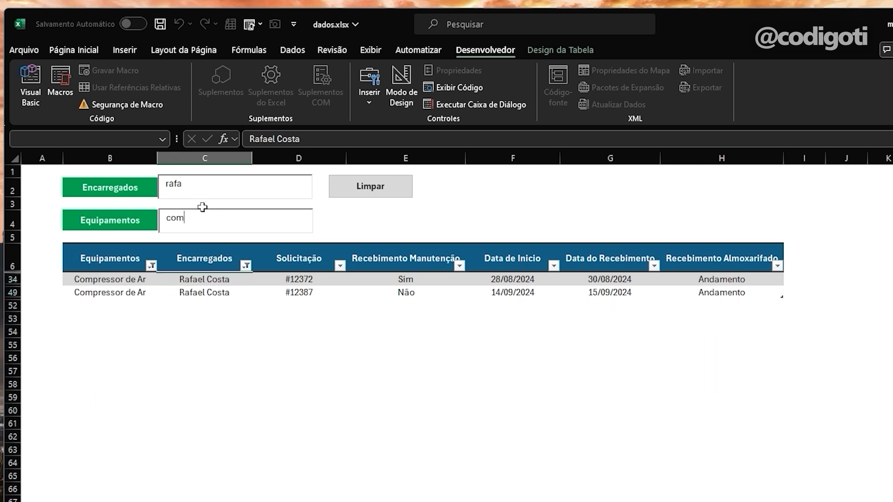
Step: Run the limpar macro from the Limpar button and open its runtime error in the debugger
click(375, 196)
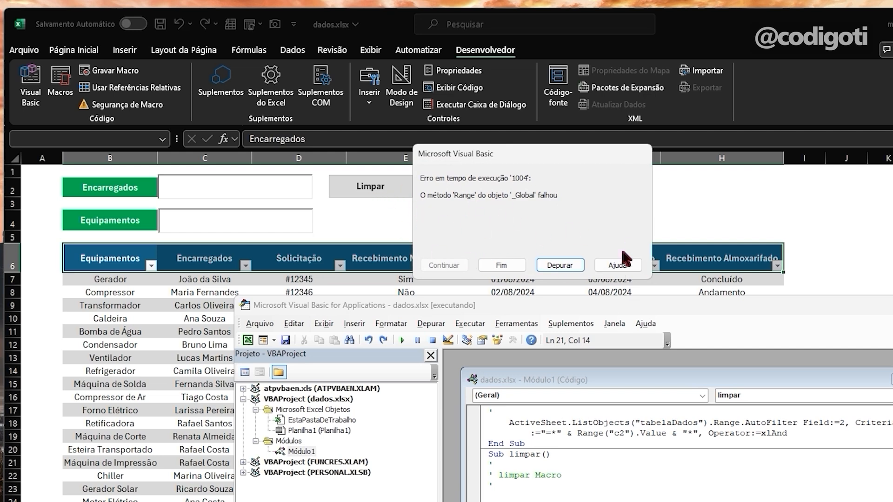
click(507, 267)
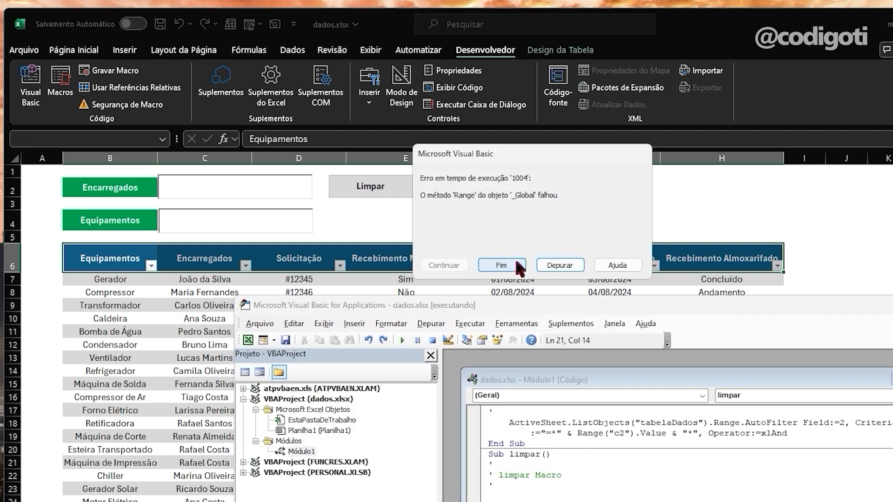
click(563, 266)
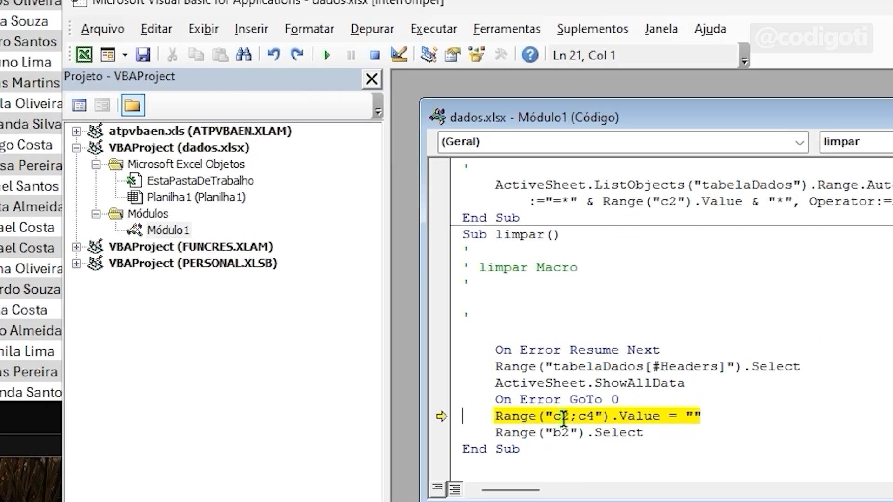
Step: Reduce the range in the highlighted line of the limpar macro to "c2" only
drag(574, 386, 600, 386)
key(Delete)
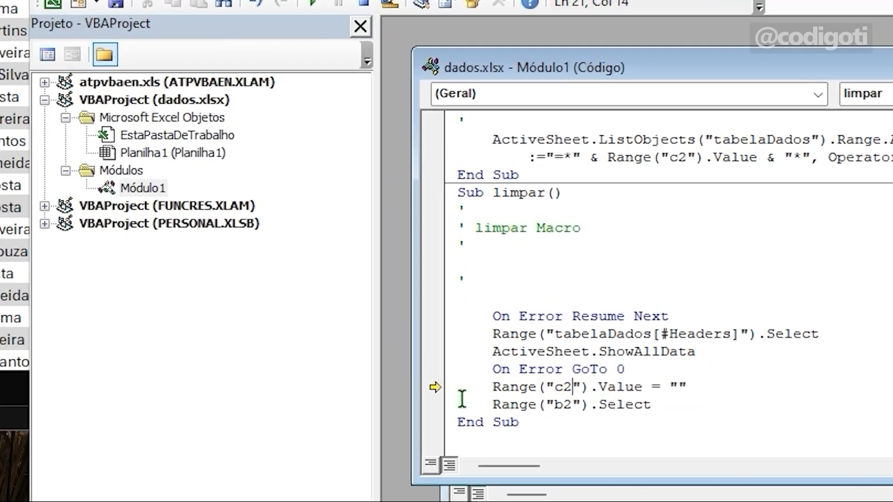
key(ctrl+z)
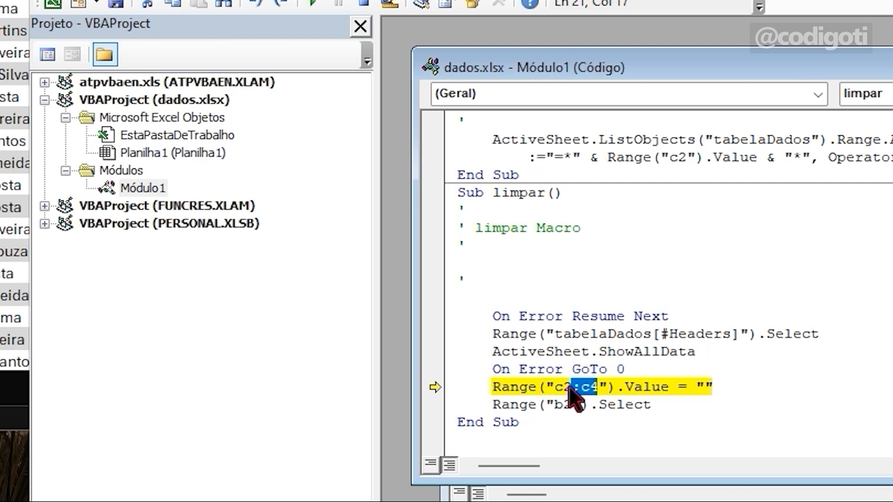
key(Delete)
Step: Duplicate the C2 clearing line in limpar as Range("c4").Value = "" and reset the interrupted macro
drag(685, 388, 493, 389)
key(ctrl+c)
click(688, 387)
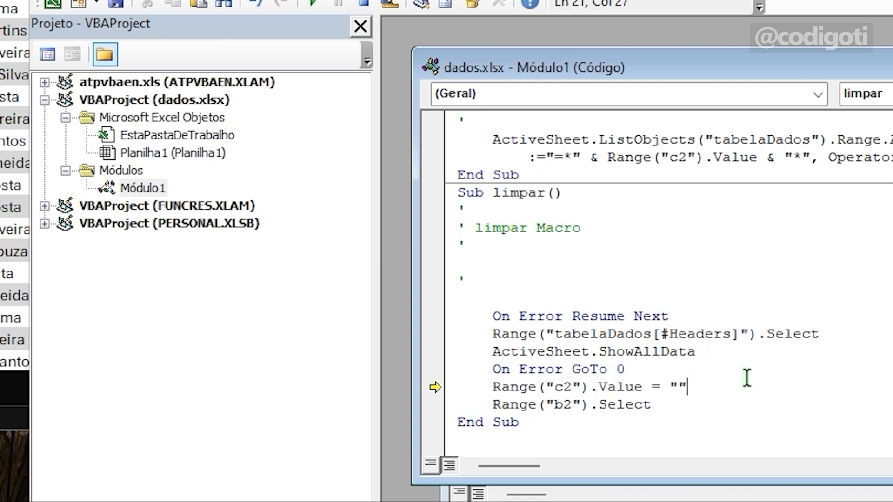
key(Return)
key(ctrl+v)
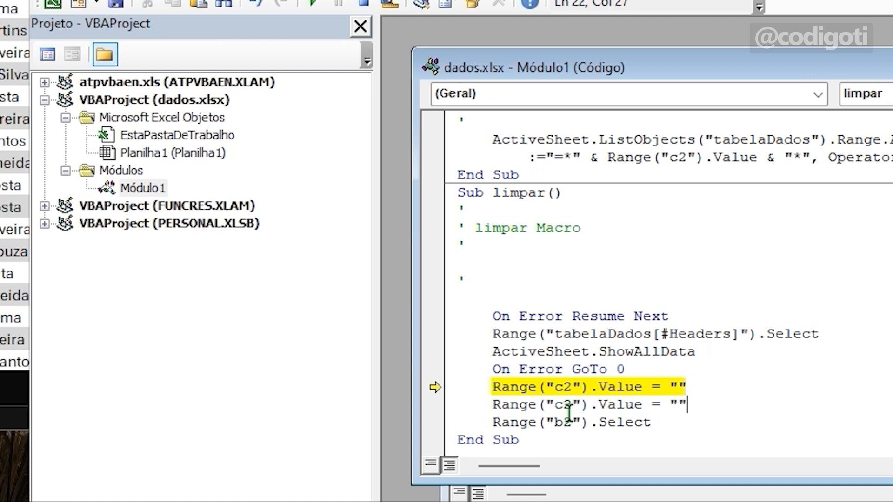
click(572, 406)
key(BackSpace)
text(4)
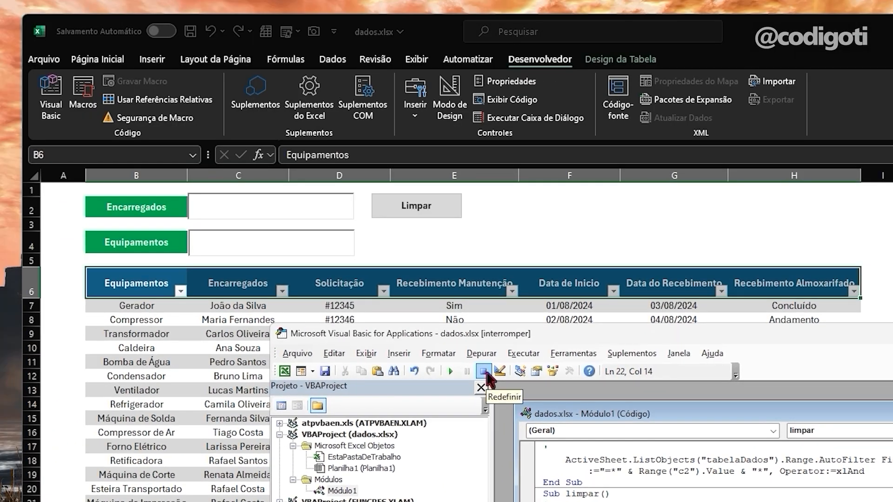
click(487, 374)
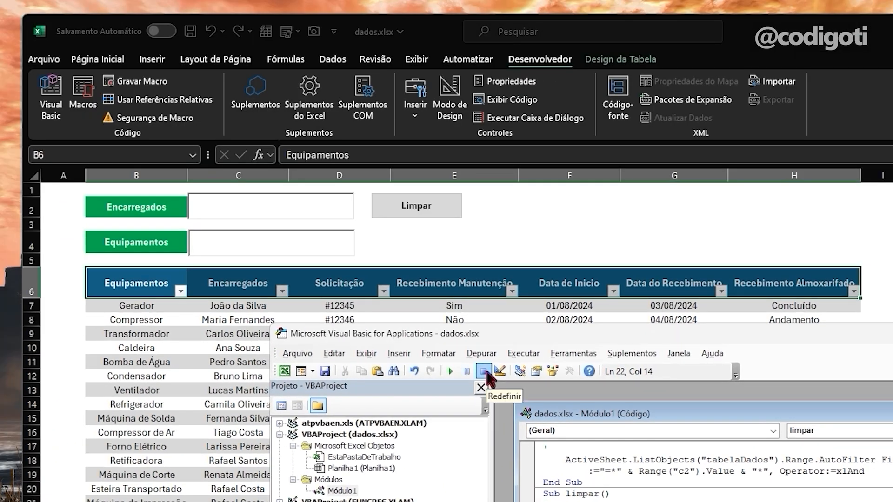
Step: Test both search boxes with a partial first name in Encarregados and "com" in Equipamentos, ending with Limpar
click(306, 203)
text(rafa)
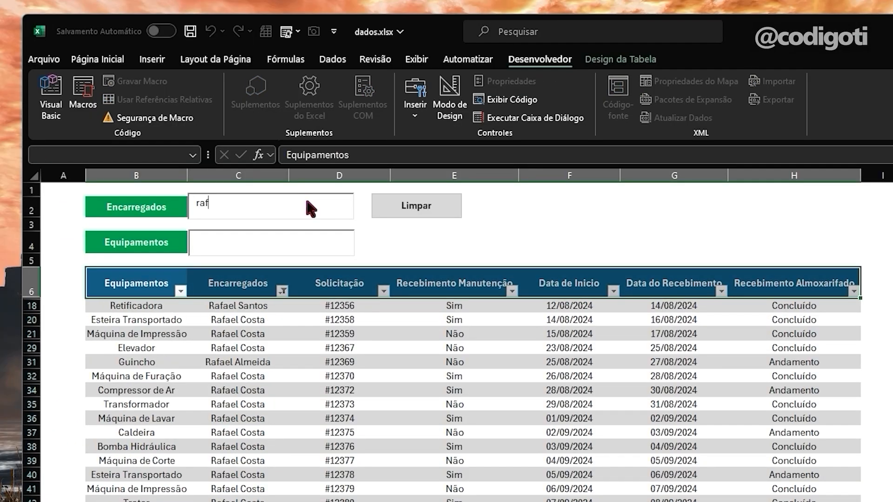
click(266, 242)
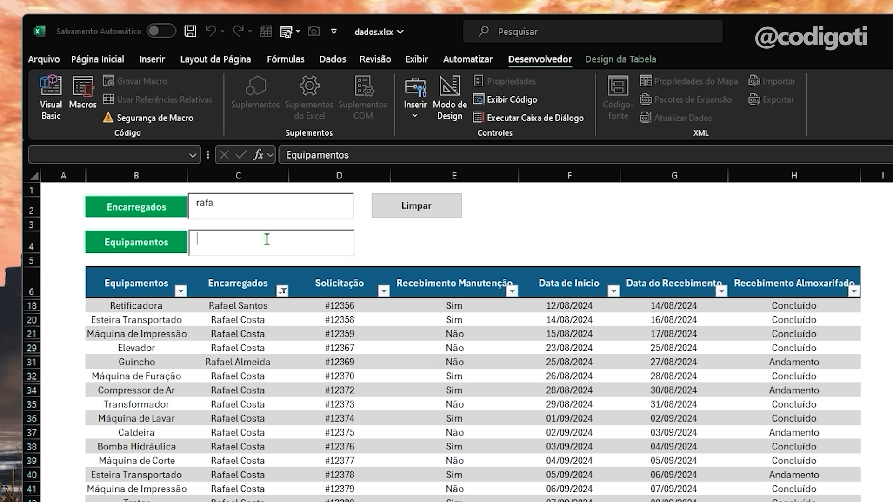
text(com)
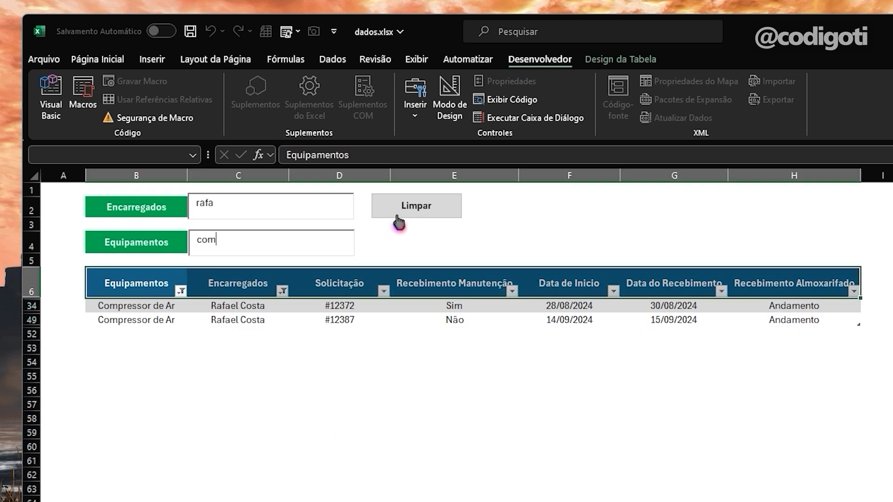
click(411, 215)
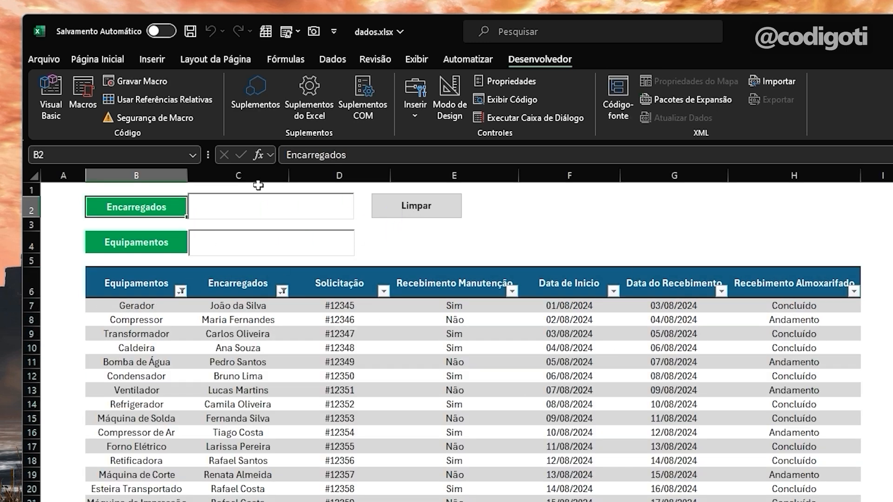
Step: Filter the table by "for" in Equipamentos and "lare" in Encarregados, then clear both searches with Limpar
click(265, 242)
text(for)
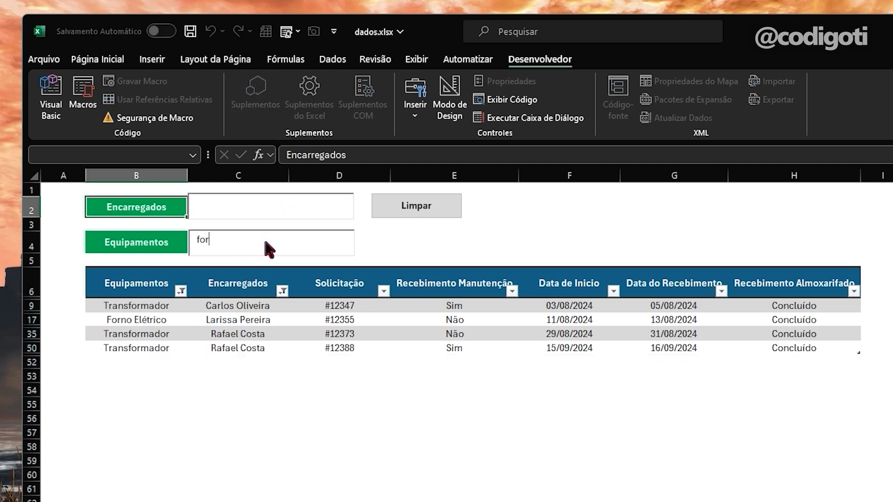
click(246, 208)
text(la)
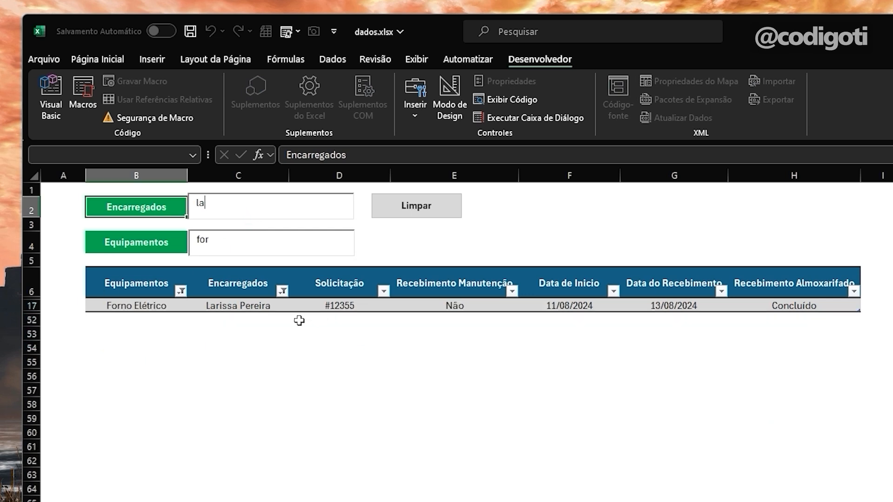
text(re)
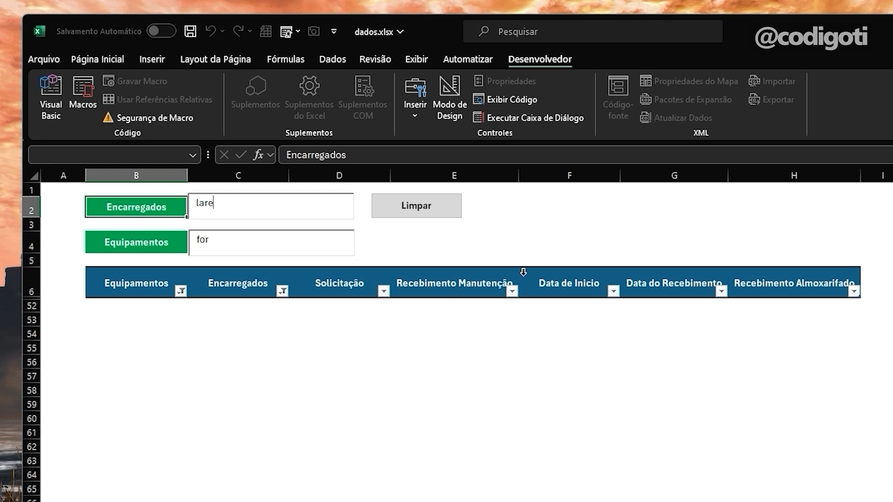
click(438, 217)
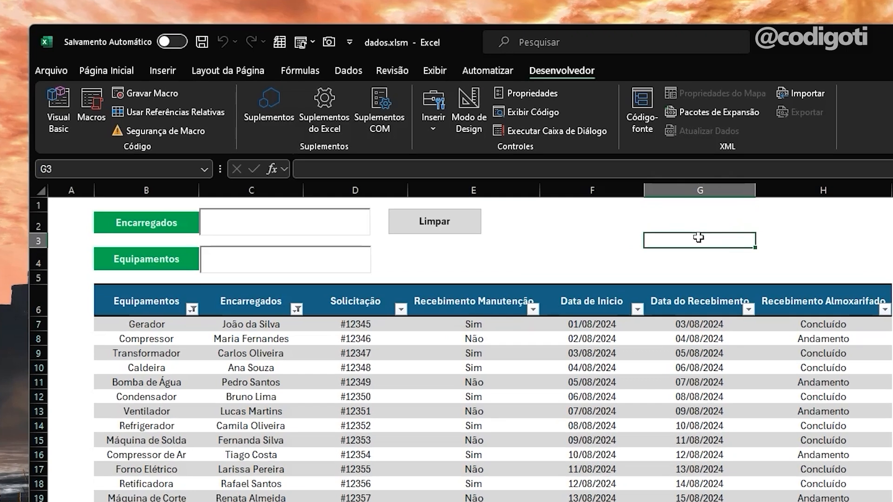
click(513, 212)
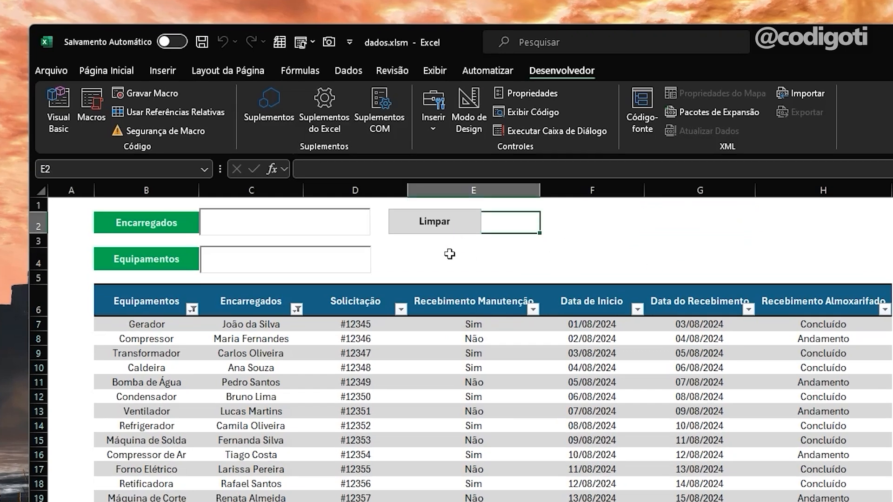
click(641, 250)
click(570, 225)
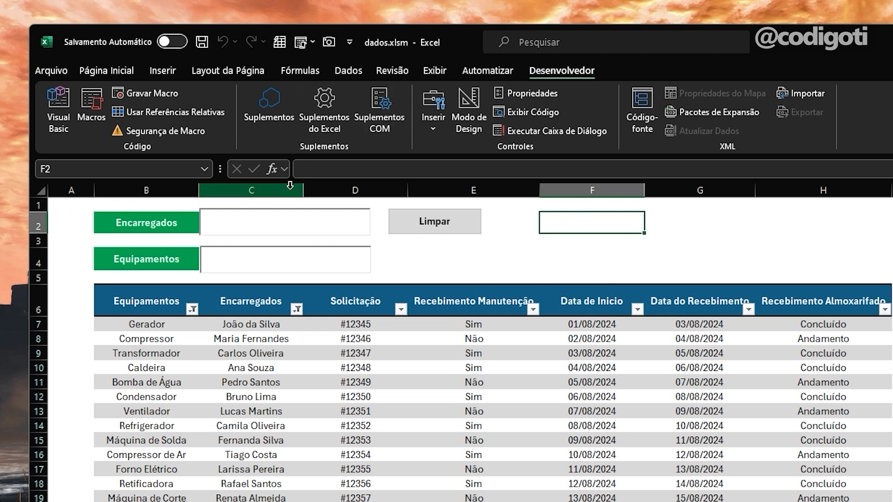
Step: Open the Visual Basic editor and rearrange its windows to review the code of Planilha1 and Módulo1
click(60, 114)
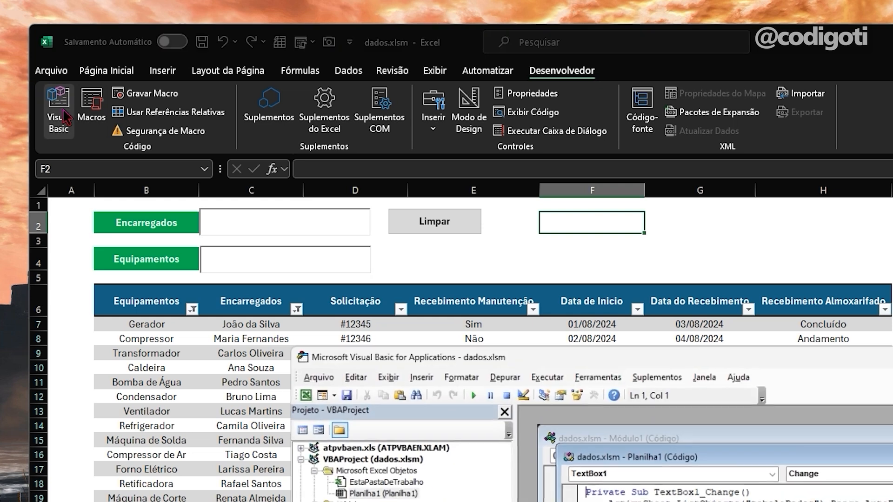
drag(696, 455, 702, 501)
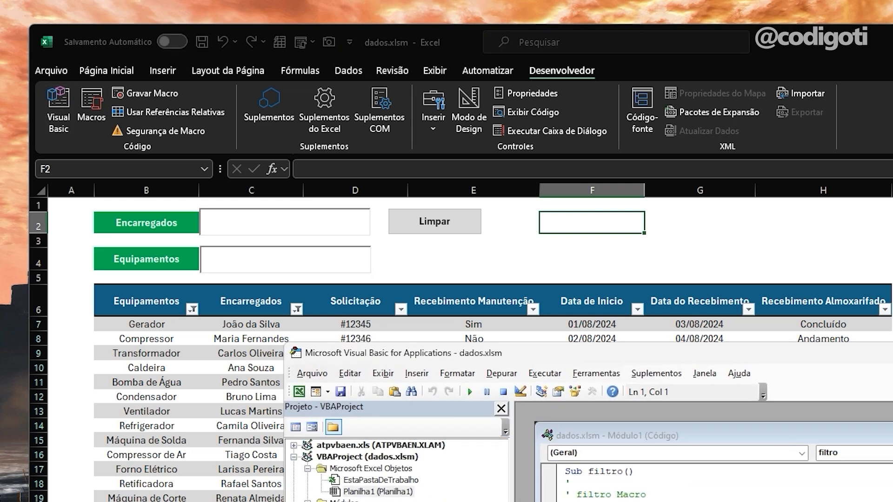
drag(725, 355, 631, 183)
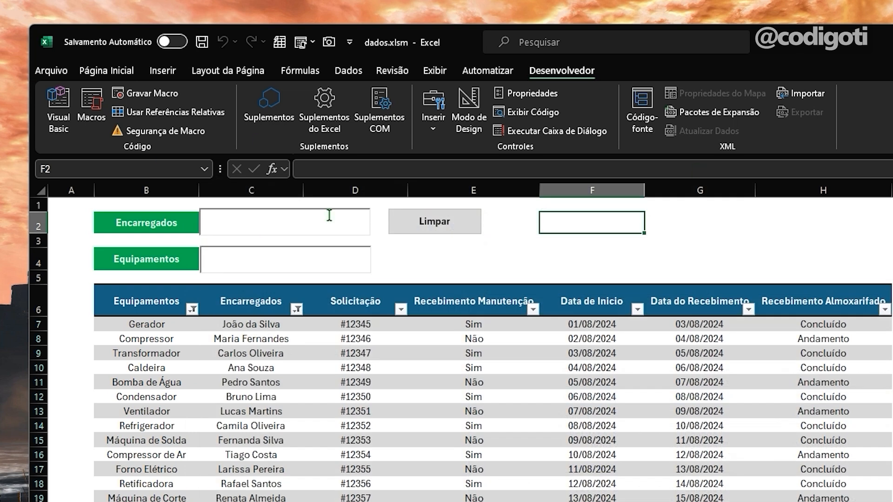
Step: Prepare to save dados in the Área de Trabalho folder as Pasta de Trabalho Habilitada para Macro do Excel (*.xlsm)
click(77, 74)
click(54, 71)
click(112, 336)
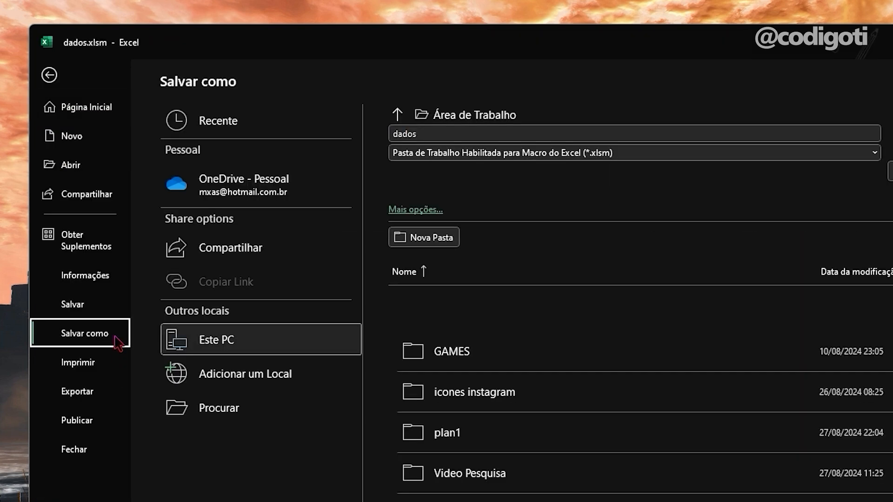
click(225, 413)
click(411, 337)
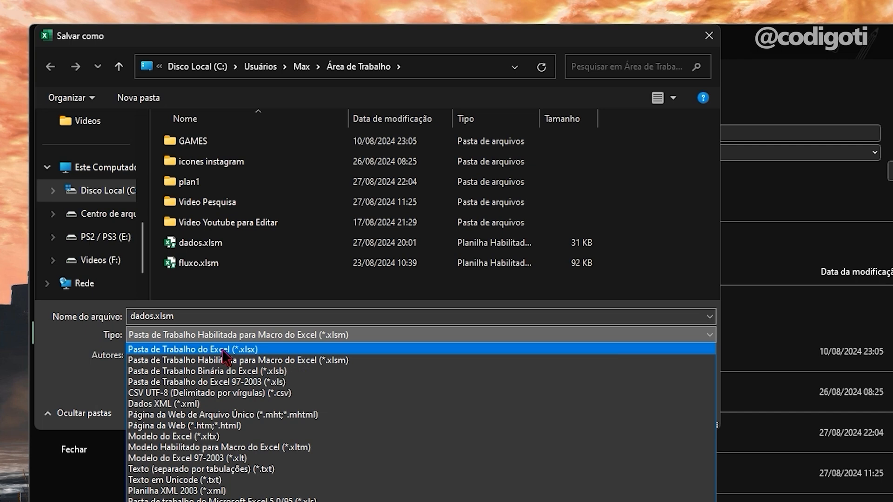
click(346, 361)
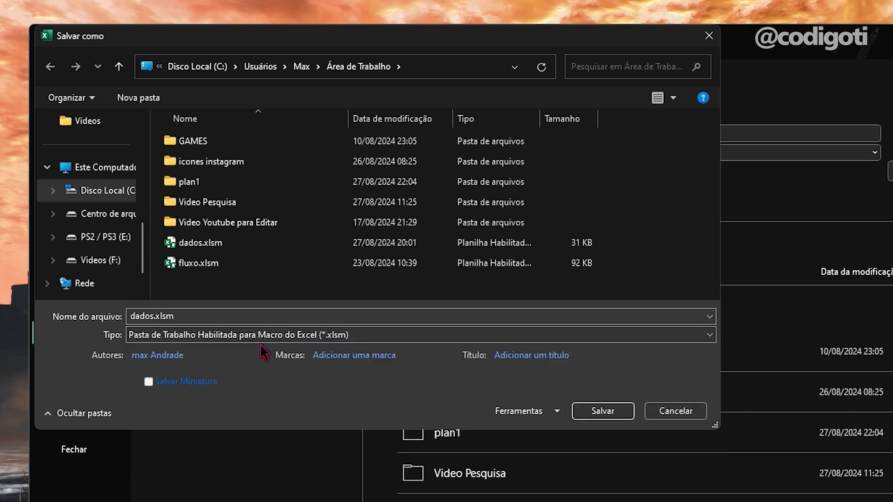